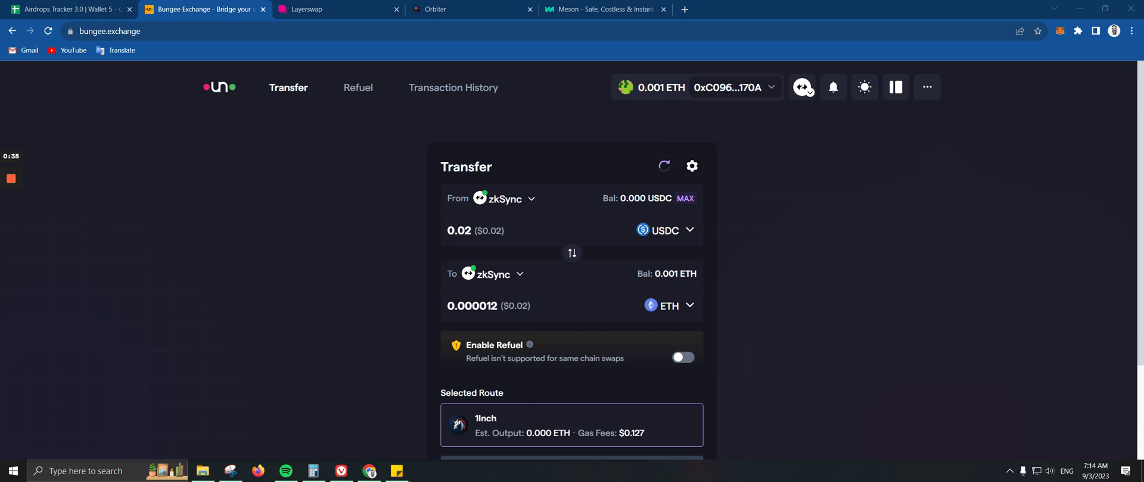
# Look over the bridge cost entries in Sticky Notes and return to the exchange page.
pyautogui.click(396, 471)
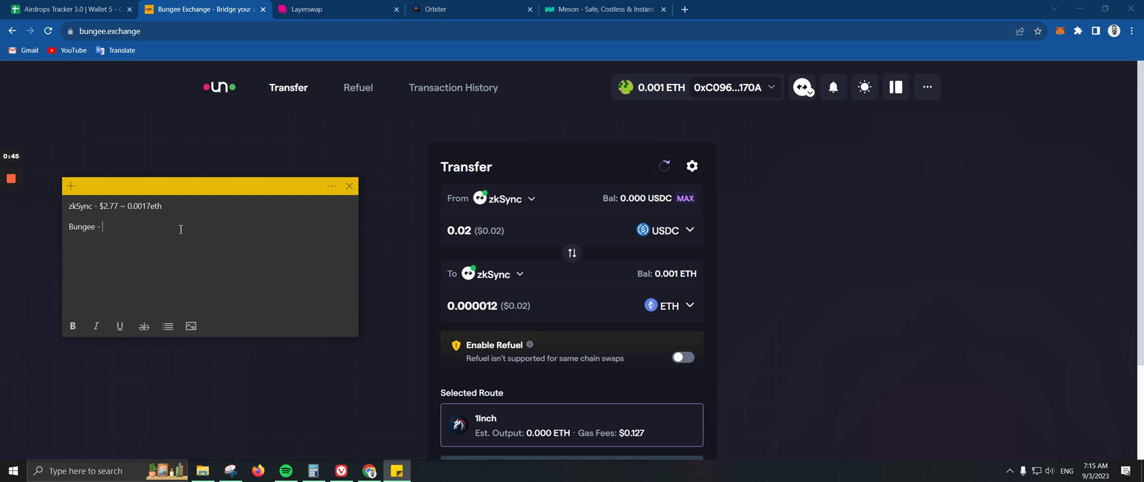
pyautogui.click(342, 149)
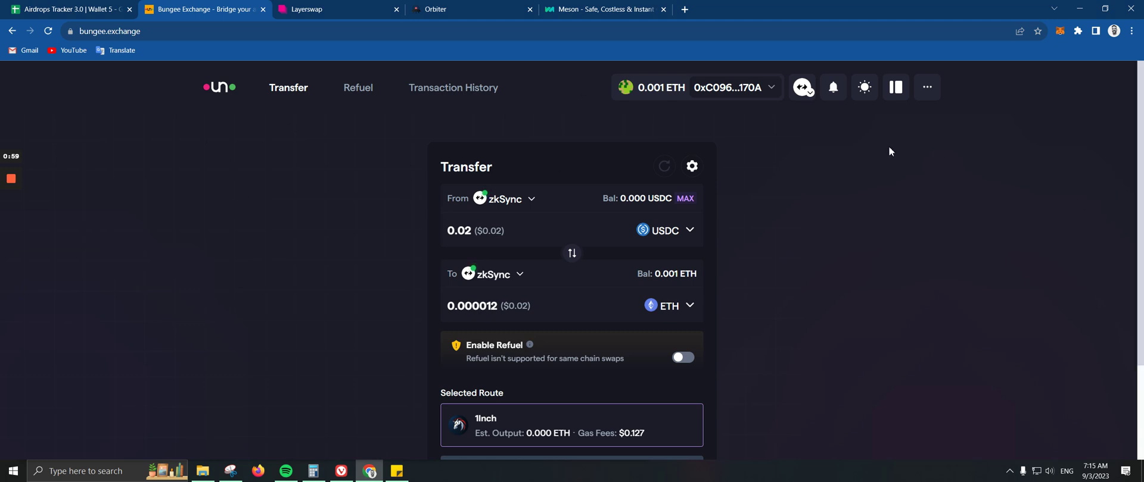
# Switch the MetaMask wallet network to Optimism.
pyautogui.click(1060, 35)
pyautogui.click(891, 56)
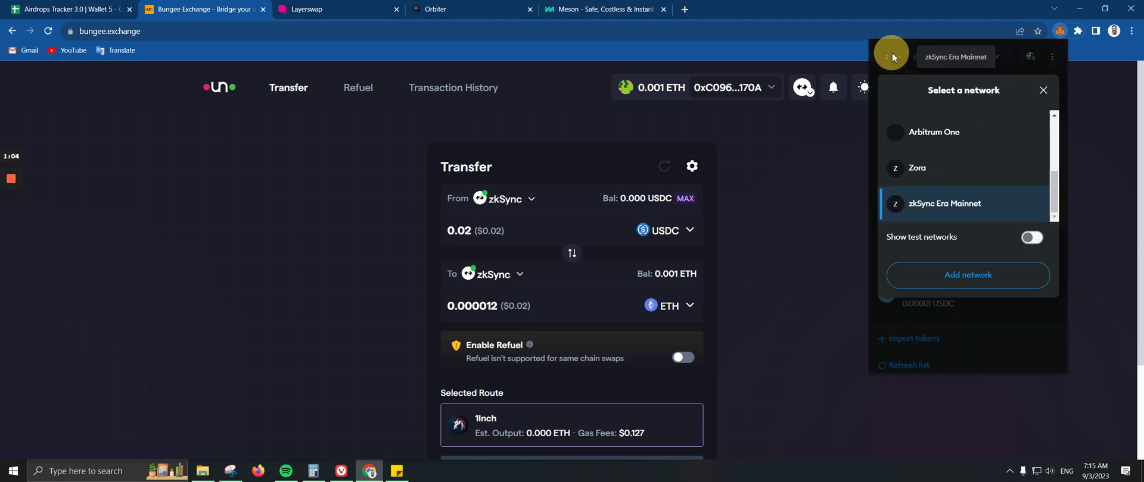
pyautogui.scroll(3, 944, 188)
pyautogui.scroll(-2, 944, 191)
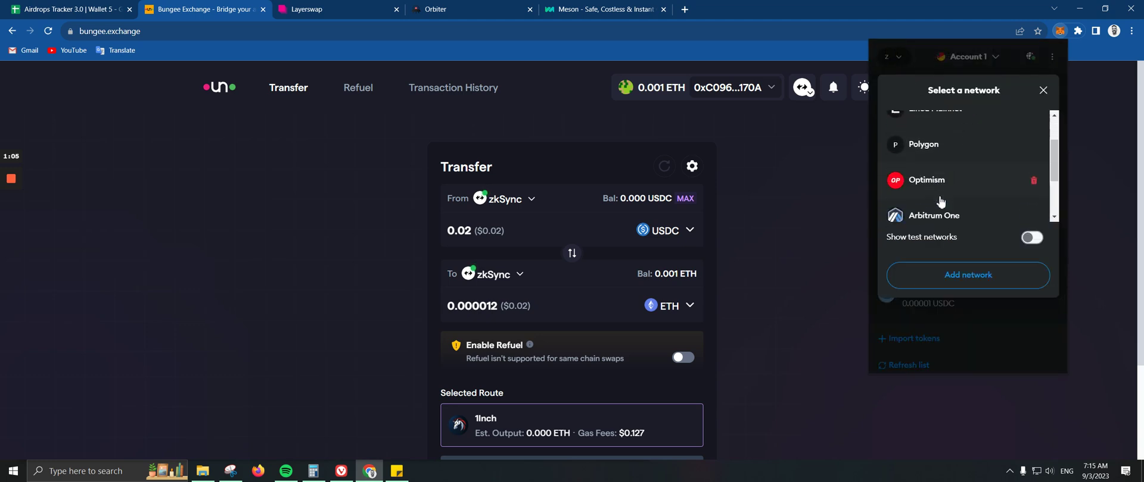
pyautogui.scroll(2, 935, 206)
pyautogui.scroll(-2, 932, 184)
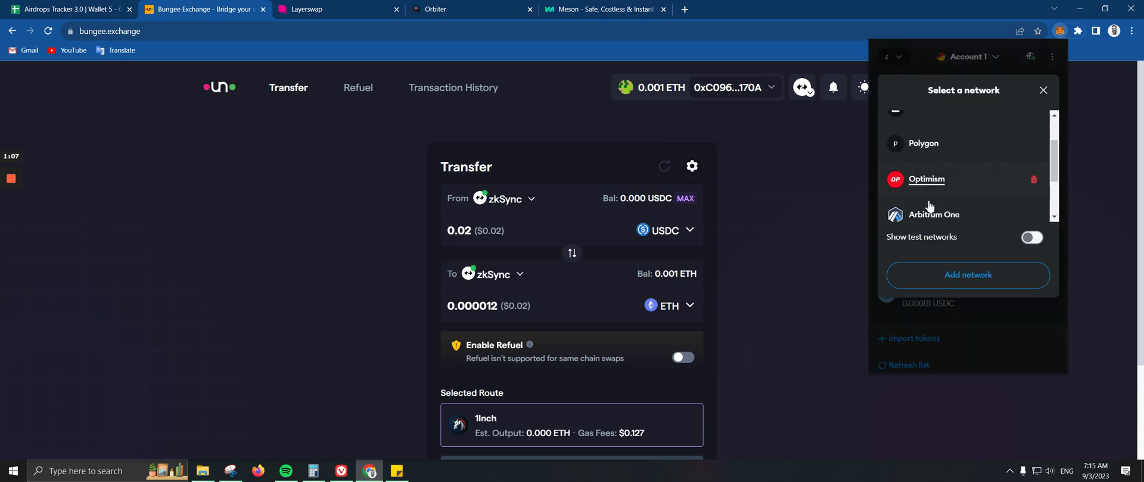
pyautogui.click(929, 192)
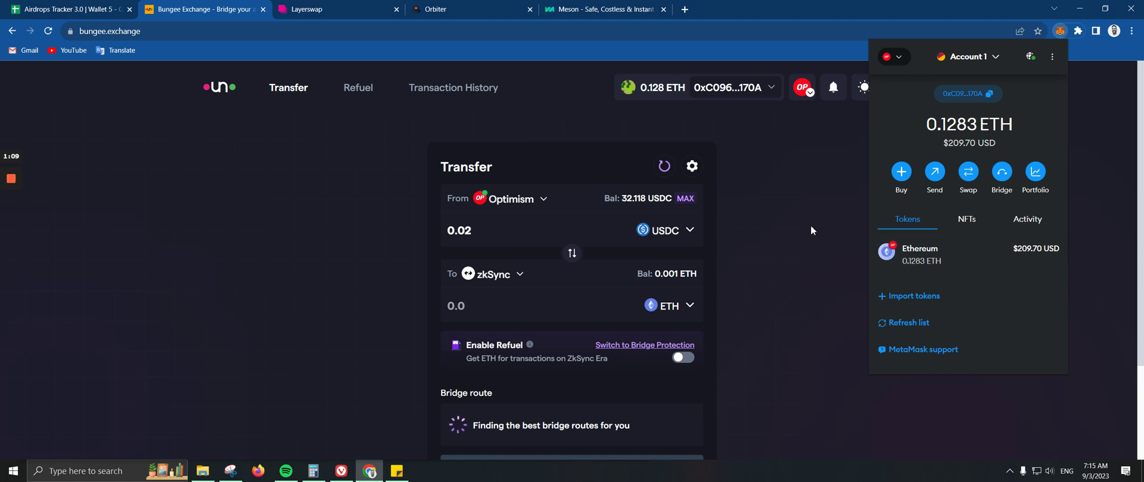
pyautogui.click(810, 291)
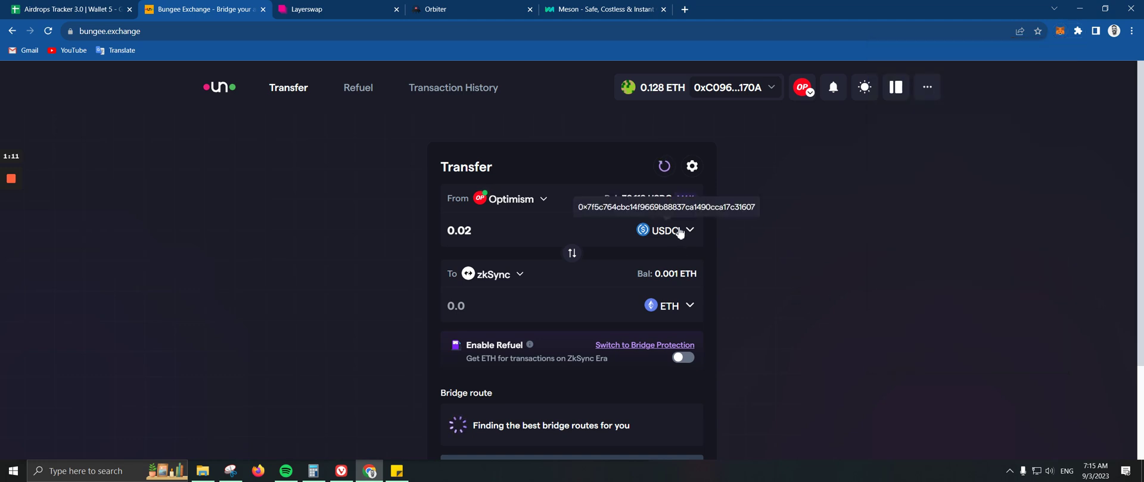
# Set the transfer's source token to ETH on Optimism and bring up the review of the Celer route to zkSync.
pyautogui.click(678, 229)
pyautogui.click(524, 315)
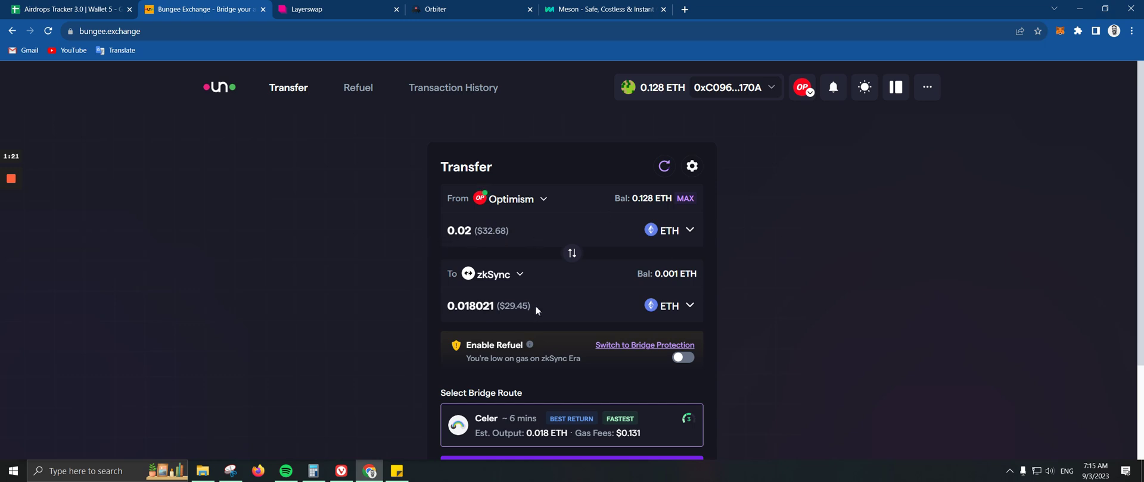
pyautogui.scroll(-1, 835, 249)
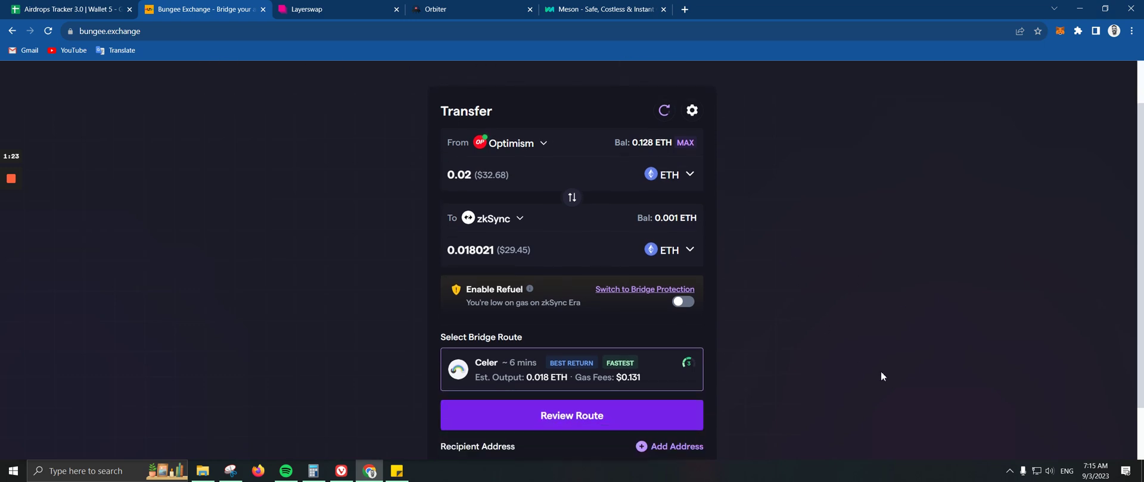
pyautogui.click(577, 415)
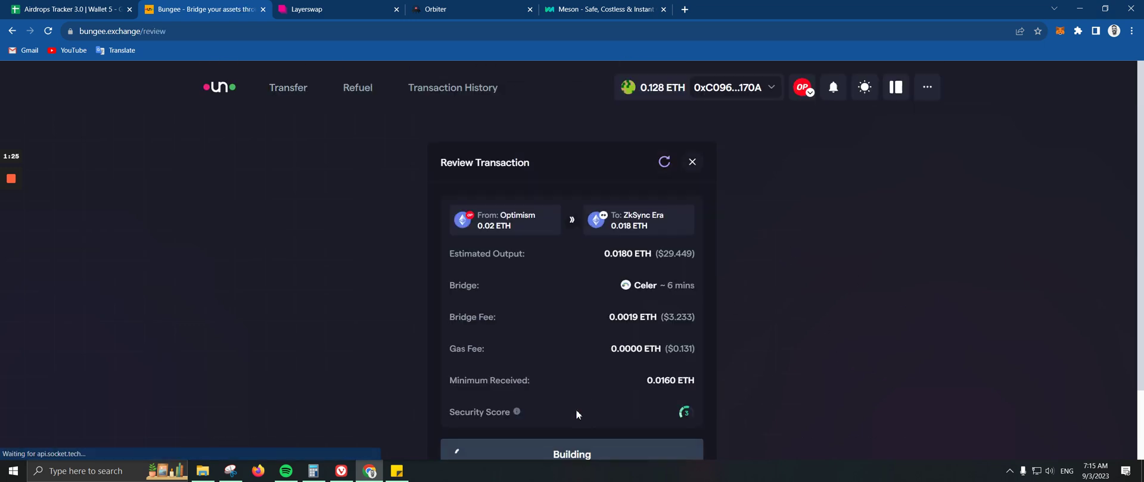
# Bridge 0.02 ETH from Optimism to zkSync Era via Celer and confirm the transaction in MetaMask.
pyautogui.scroll(-1, 760, 274)
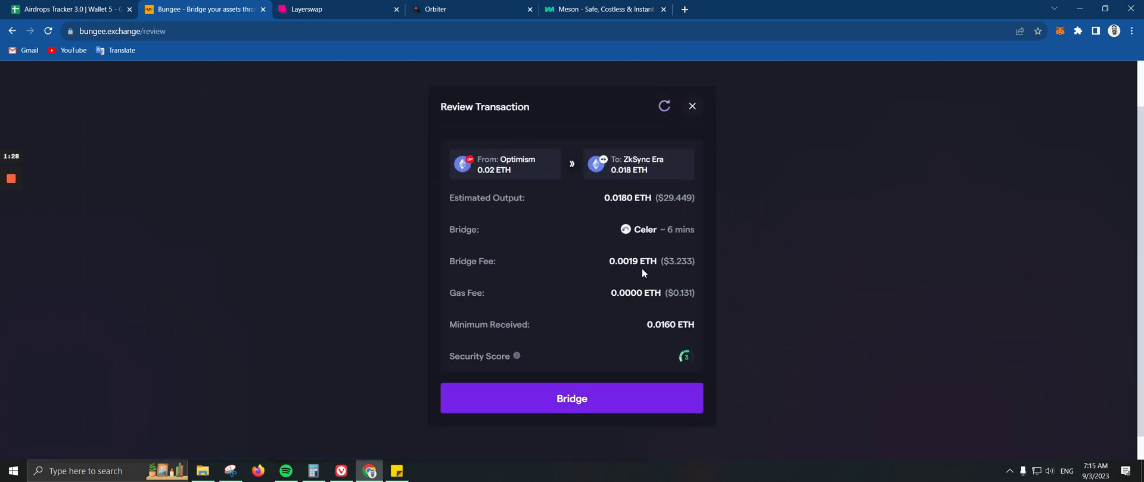
pyautogui.click(581, 403)
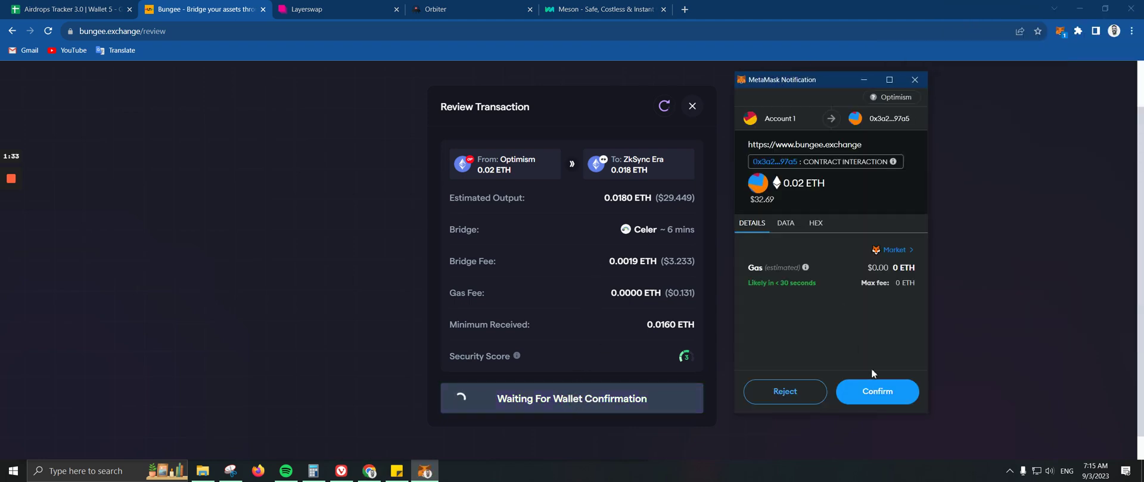
pyautogui.click(881, 394)
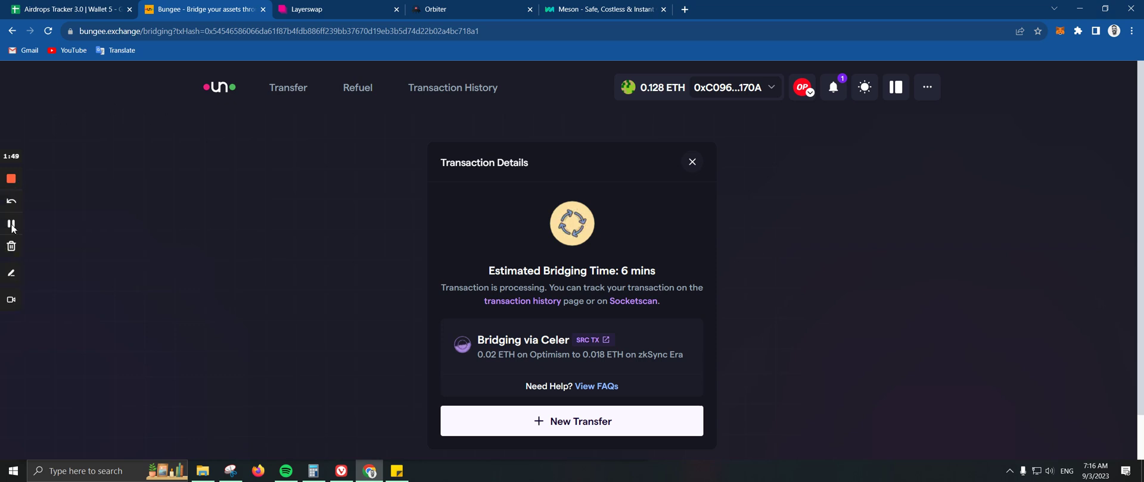
pyautogui.click(11, 225)
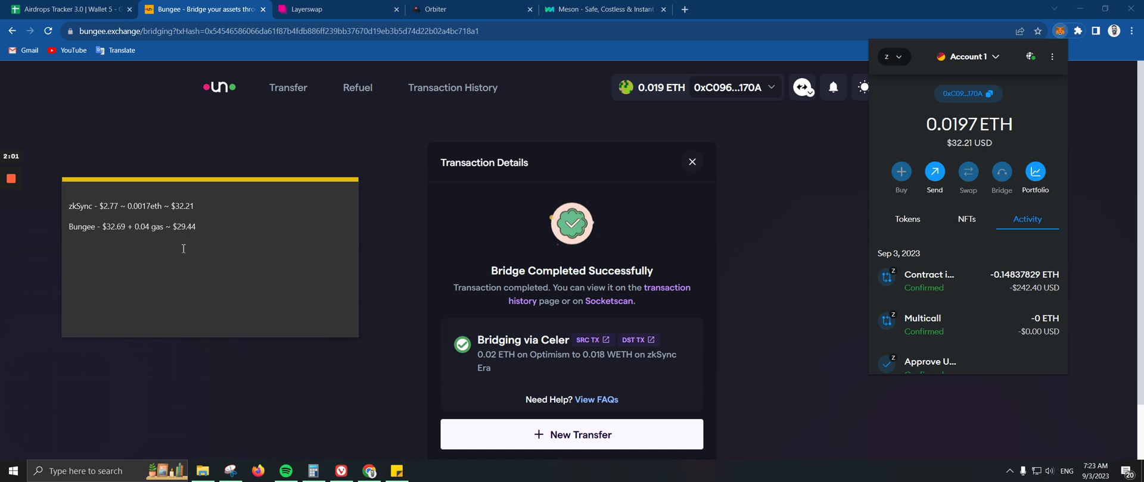
# Add the Bungee amount and gas from the note, 32.69 + 0.04, in Calculator.
pyautogui.moveTo(170, 227); pyautogui.dragTo(200, 227)
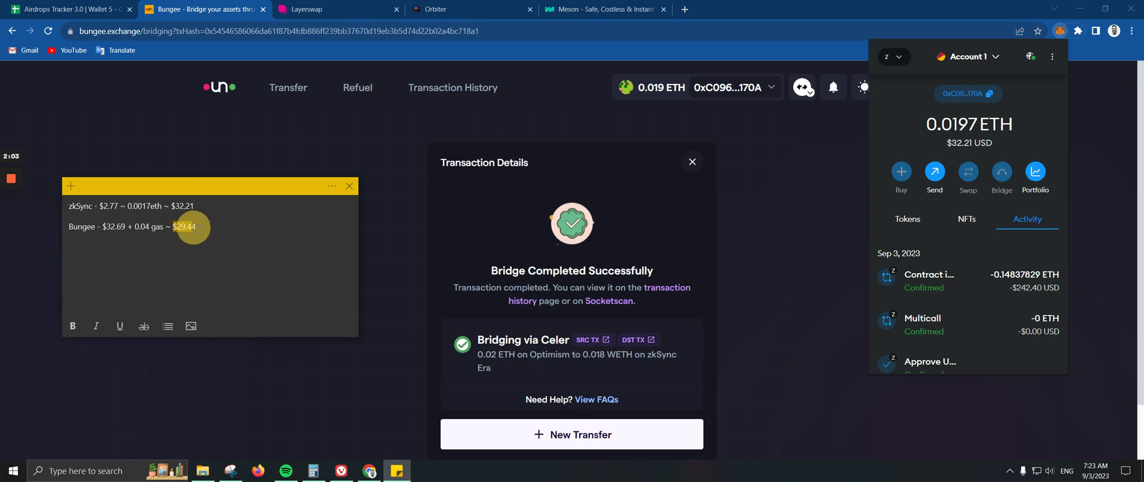
pyautogui.click(221, 225)
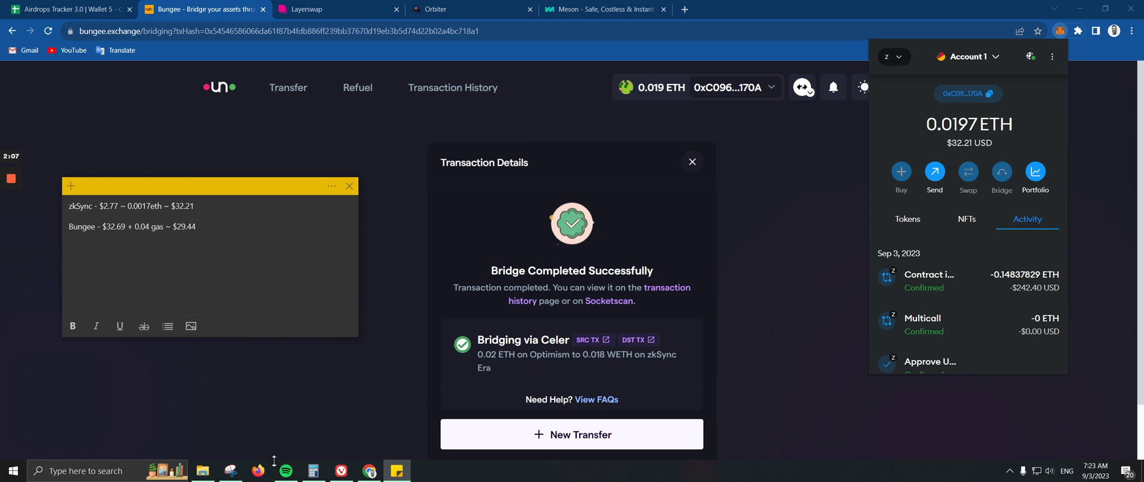
pyautogui.click(313, 471)
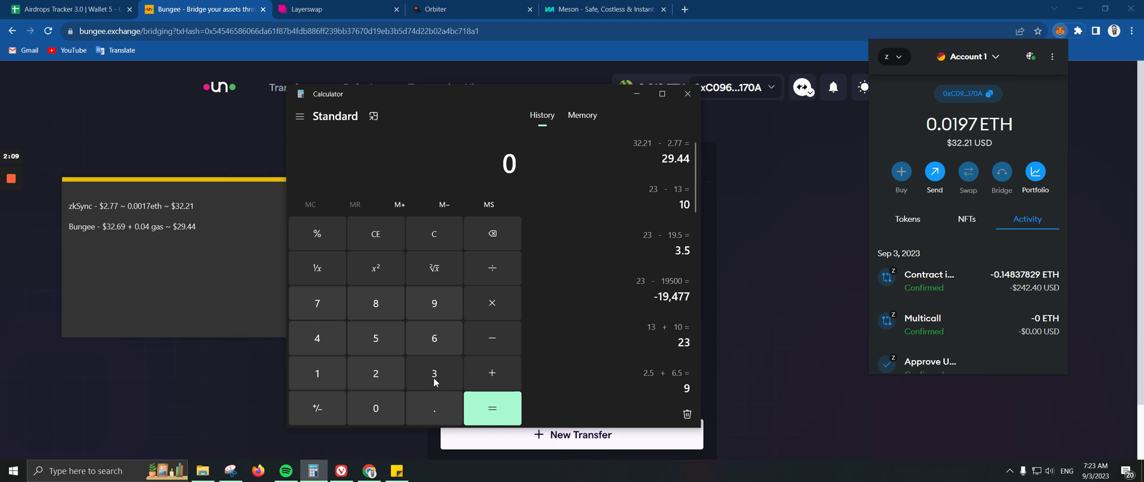
pyautogui.click(434, 378)
pyautogui.click(376, 374)
pyautogui.click(434, 408)
pyautogui.click(434, 338)
pyautogui.click(435, 304)
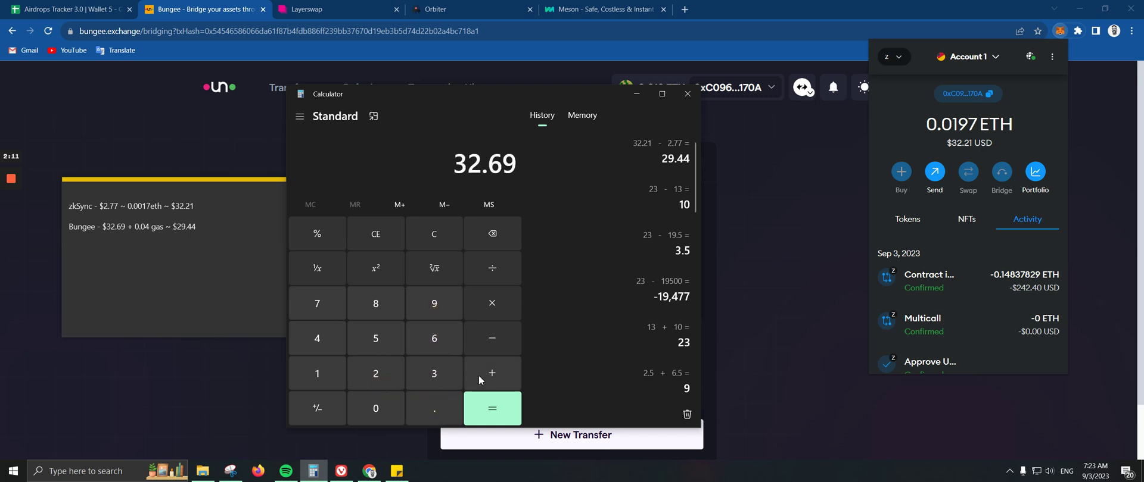
pyautogui.click(480, 377)
pyautogui.click(435, 407)
pyautogui.click(376, 408)
pyautogui.click(317, 345)
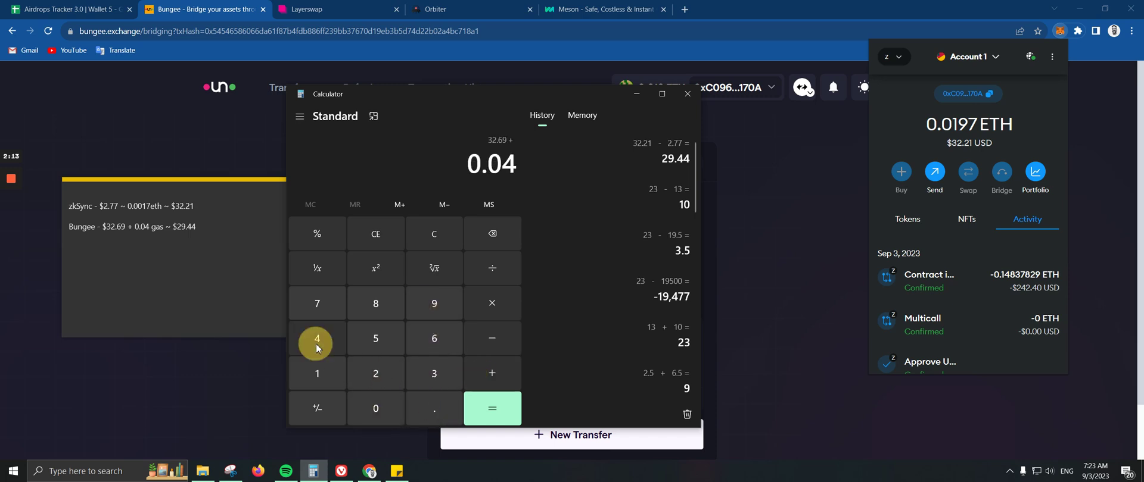
pyautogui.click(488, 409)
# Subtract the received amount, 29.44, from the calculated Bungee total.
pyautogui.click(495, 349)
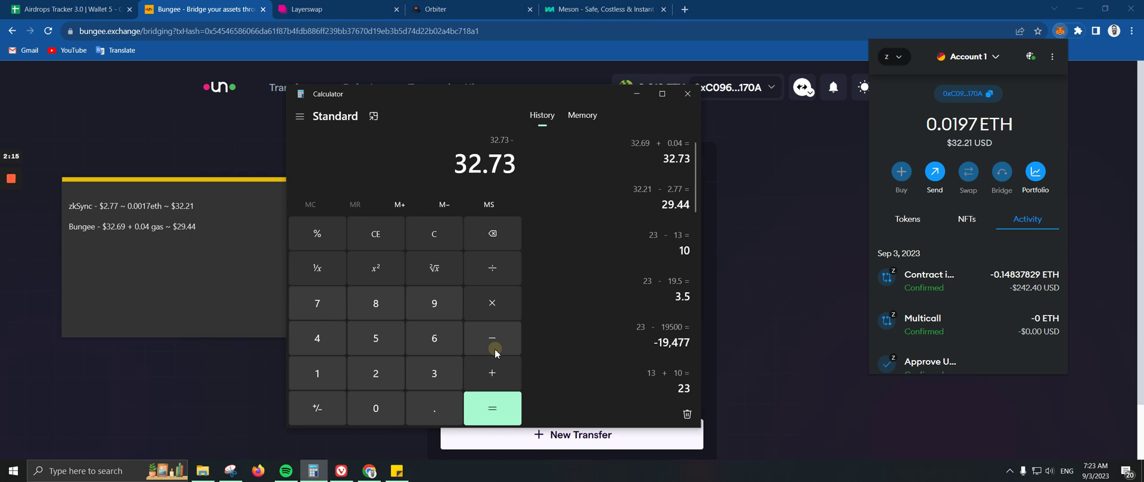
pyautogui.click(386, 374)
pyautogui.click(425, 310)
pyautogui.click(446, 407)
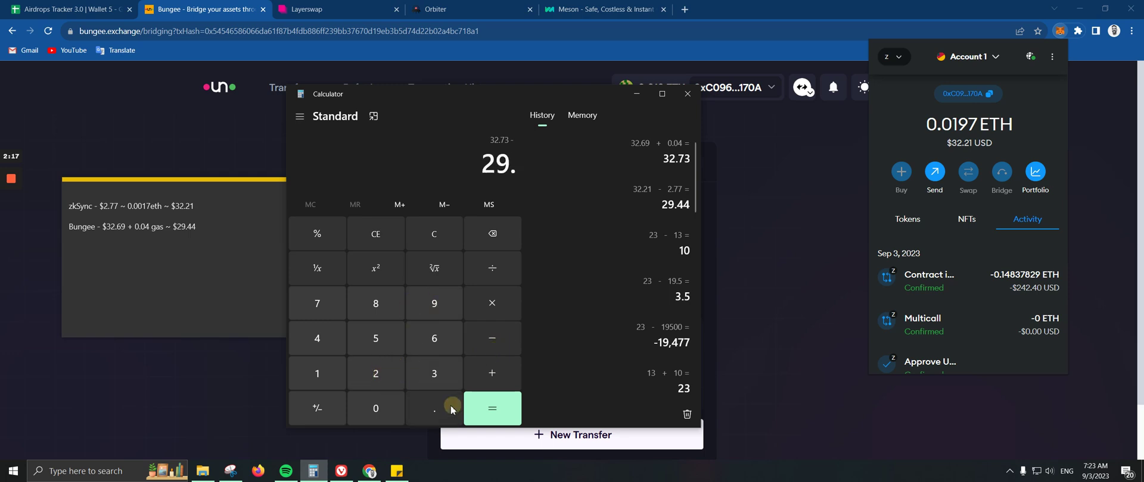
pyautogui.doubleClick(340, 342)
pyautogui.click(487, 409)
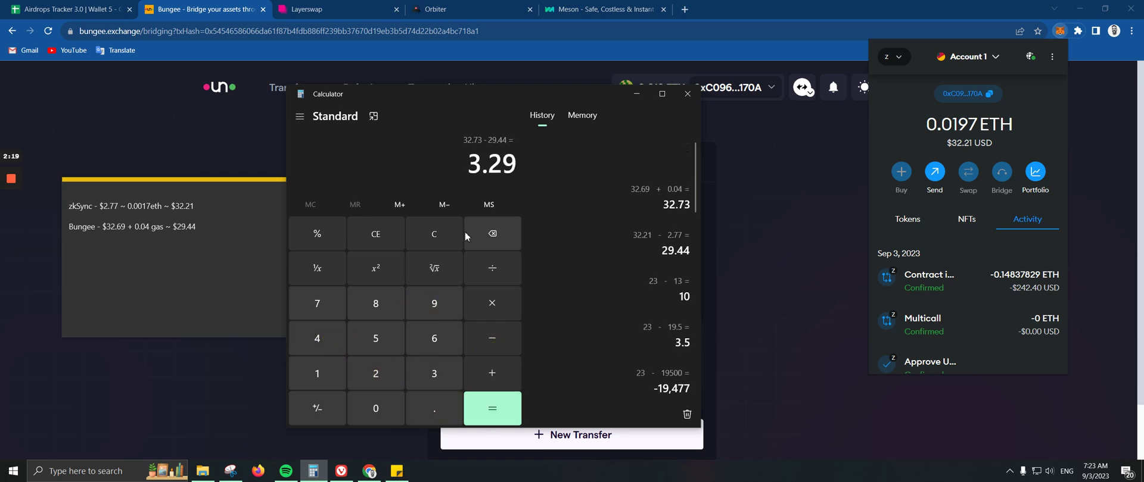
# Append "~ $3.29" to the Bungee line in the sticky note and put Calculator away.
pyautogui.click(258, 229)
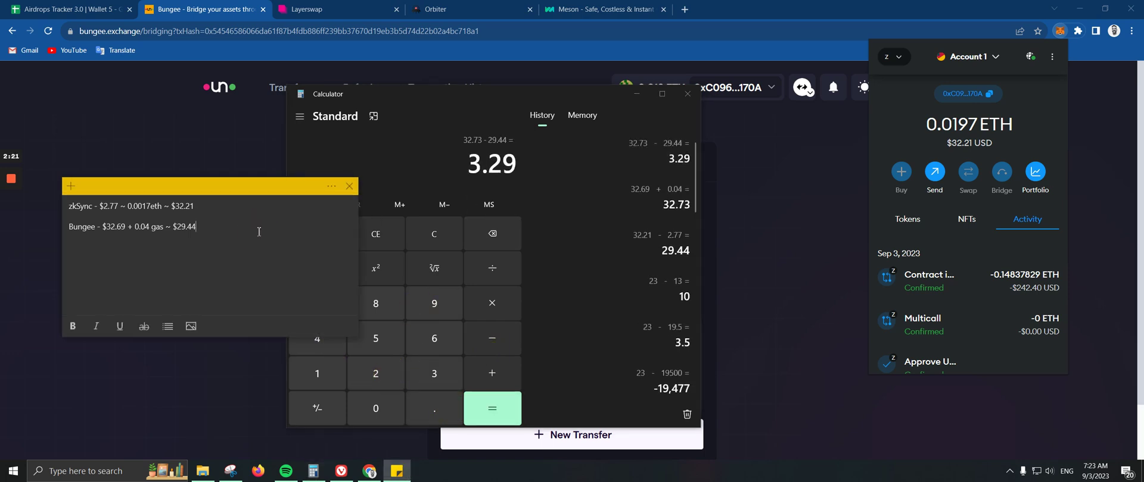
pyautogui.write('~ $3.29')
pyautogui.moveTo(225, 226); pyautogui.dragTo(205, 228)
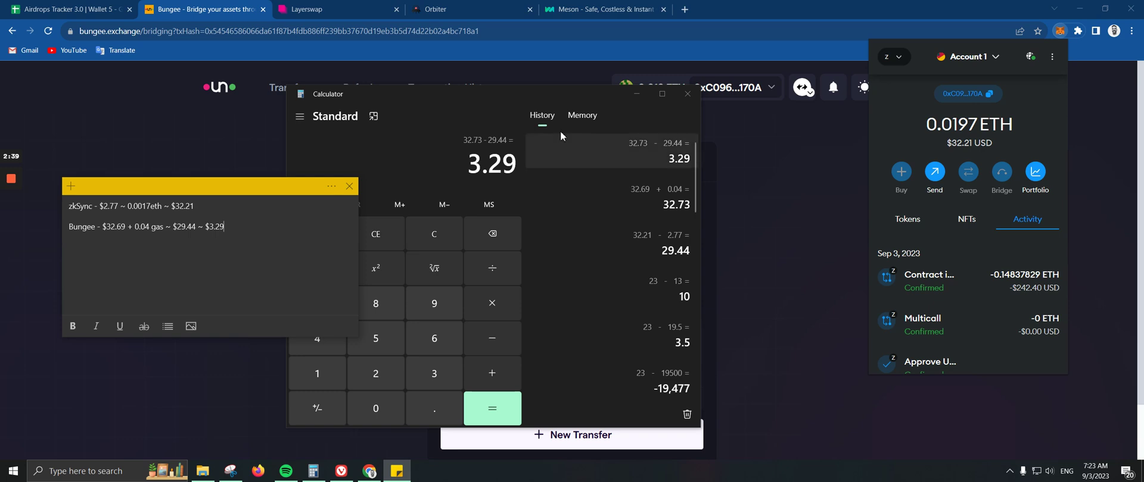
pyautogui.click(639, 95)
pyautogui.click(798, 206)
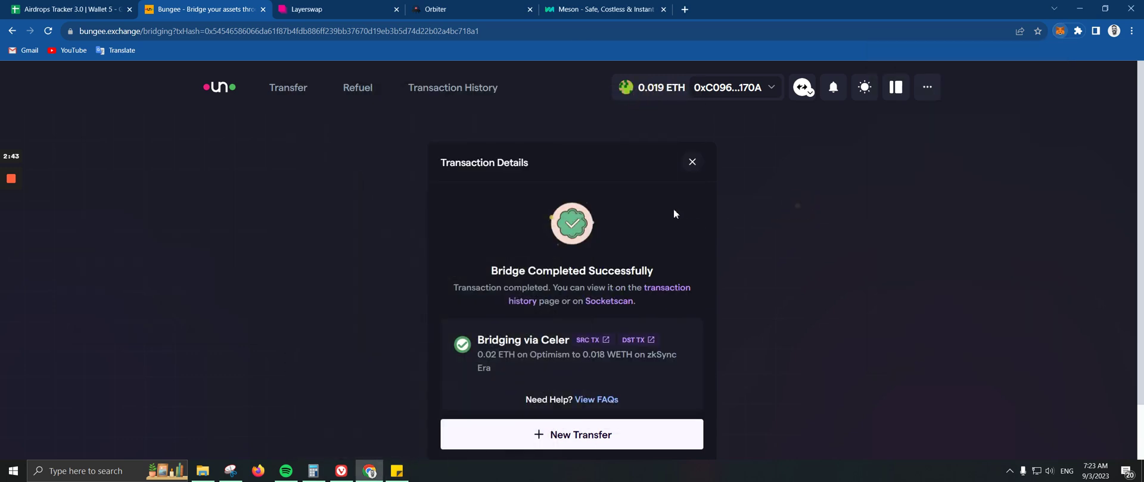
# Switch to the Orbiter bridge page and select zkSync Era Mainnet as the MetaMask network.
pyautogui.click(459, 8)
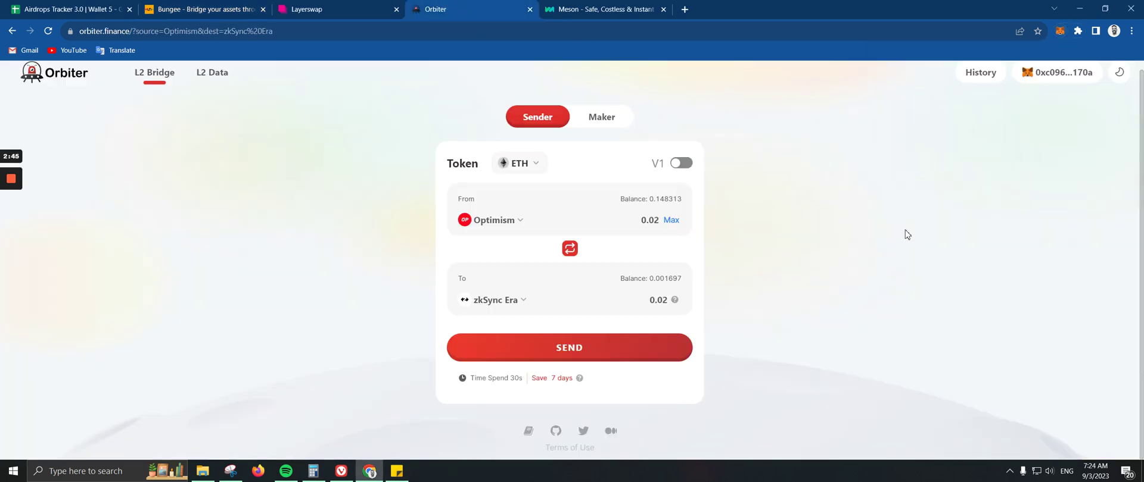
pyautogui.click(1060, 32)
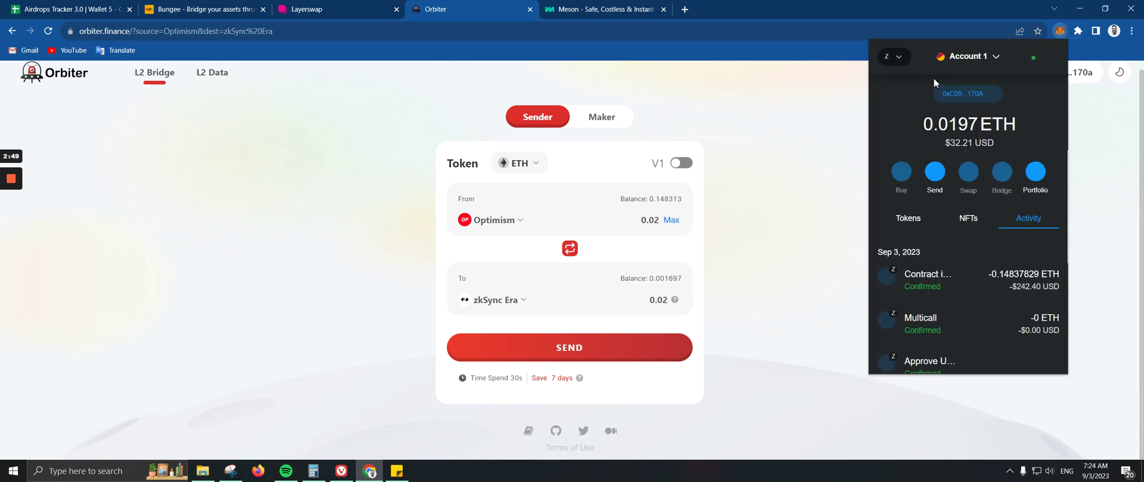
pyautogui.click(892, 57)
pyautogui.scroll(4, 959, 173)
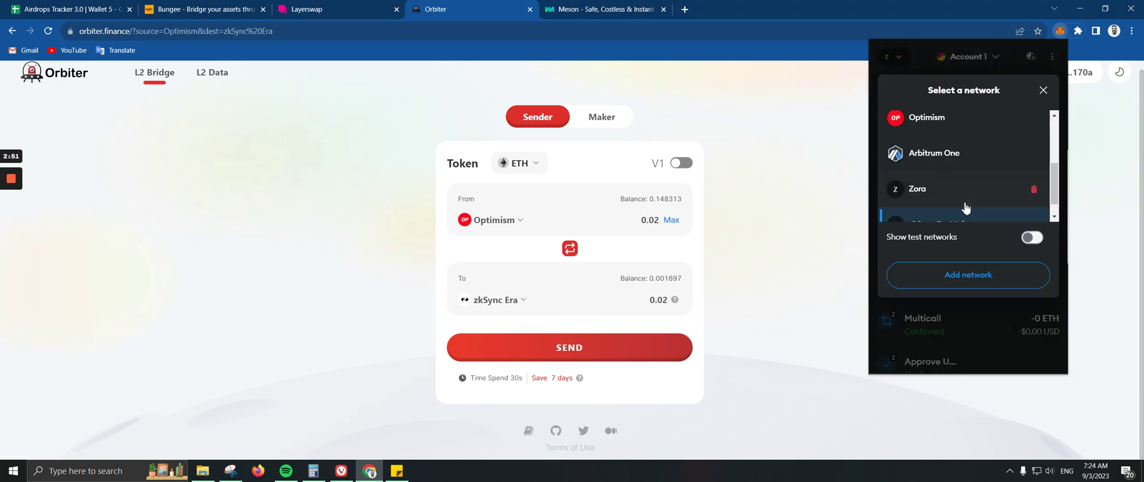
pyautogui.click(953, 209)
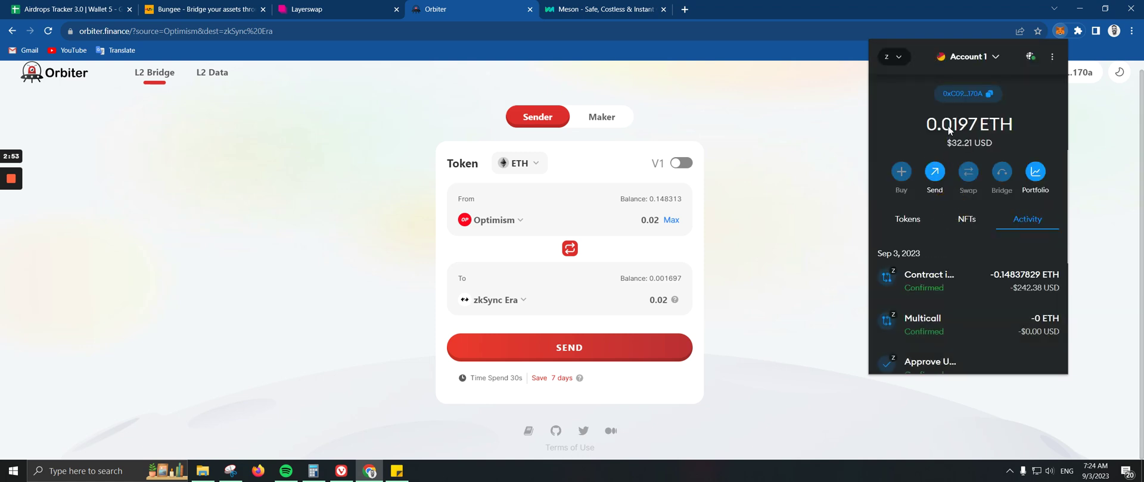
pyautogui.click(730, 292)
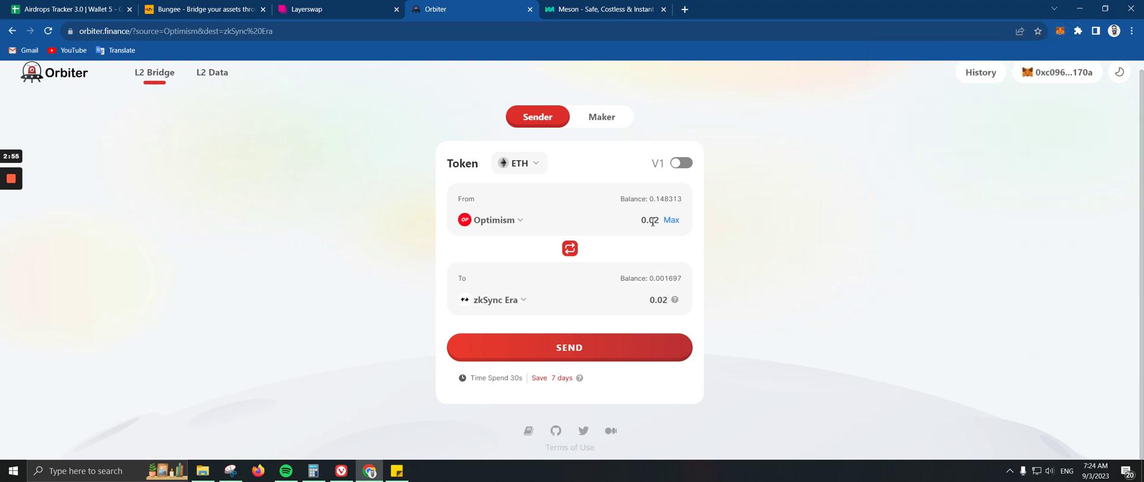
# Send ETH from Optimism through Orbiter so that 0.02 ETH arrives on zkSync Era, and confirm the transaction in MetaMask.
pyautogui.click(599, 349)
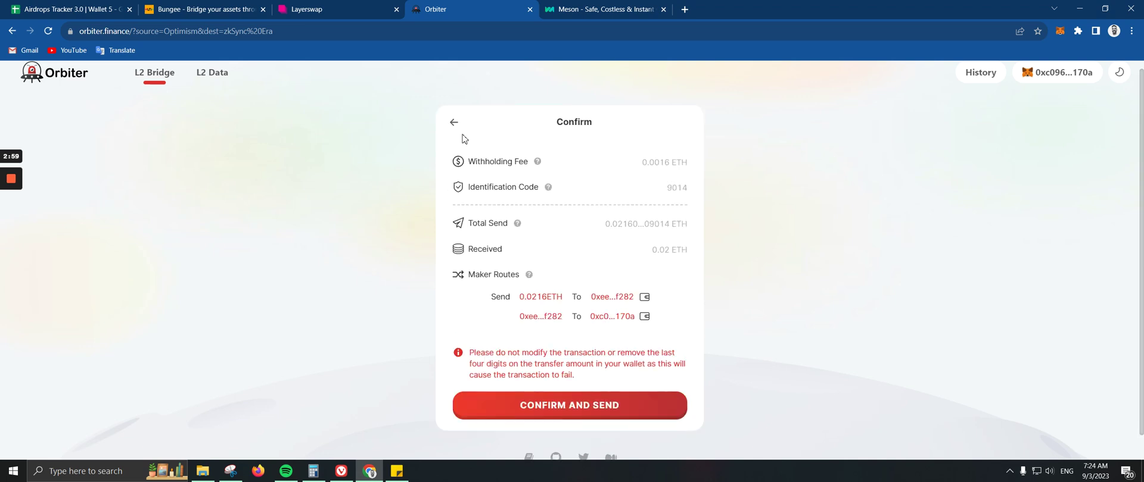
pyautogui.click(455, 124)
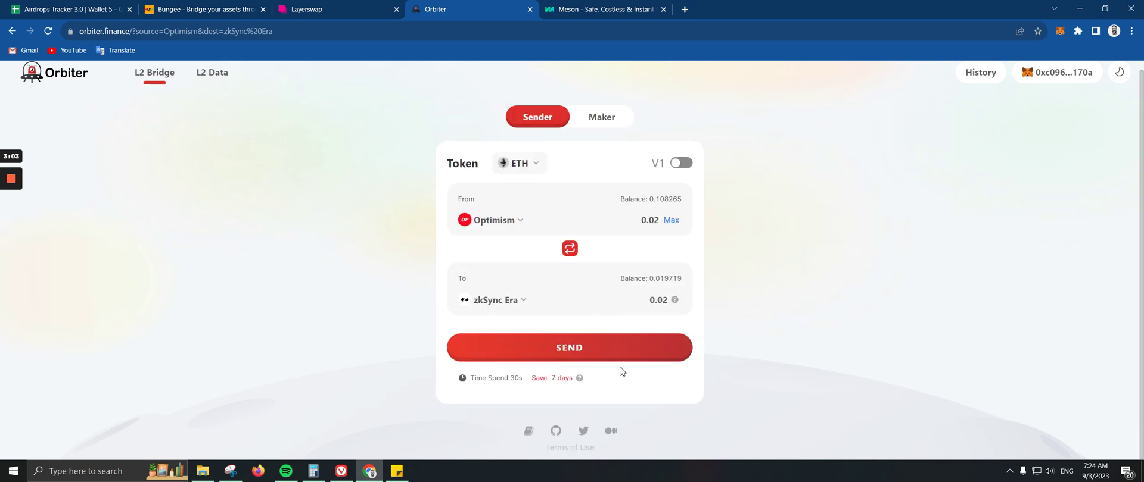
pyautogui.click(601, 352)
pyautogui.click(578, 417)
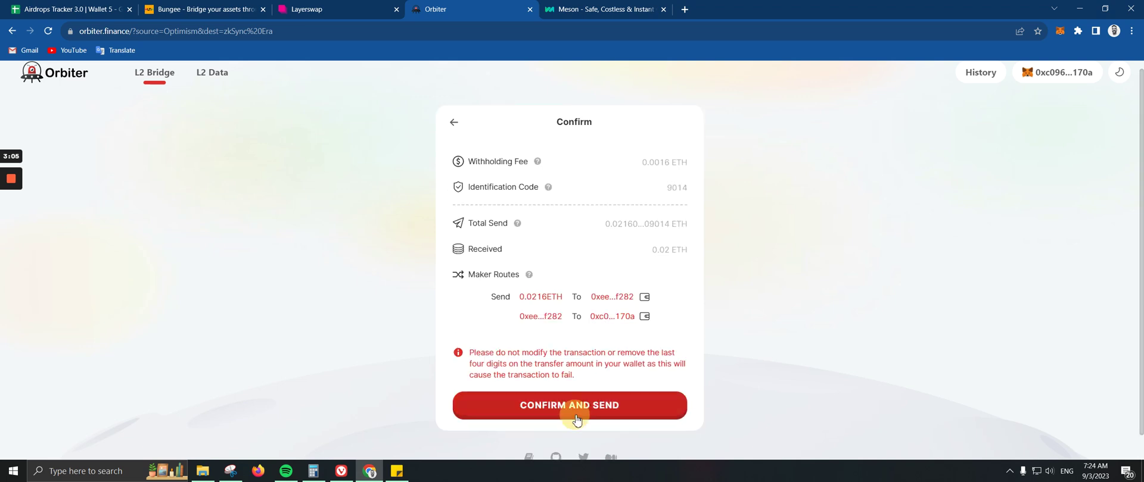
pyautogui.moveTo(1002, 7); pyautogui.dragTo(638, 65)
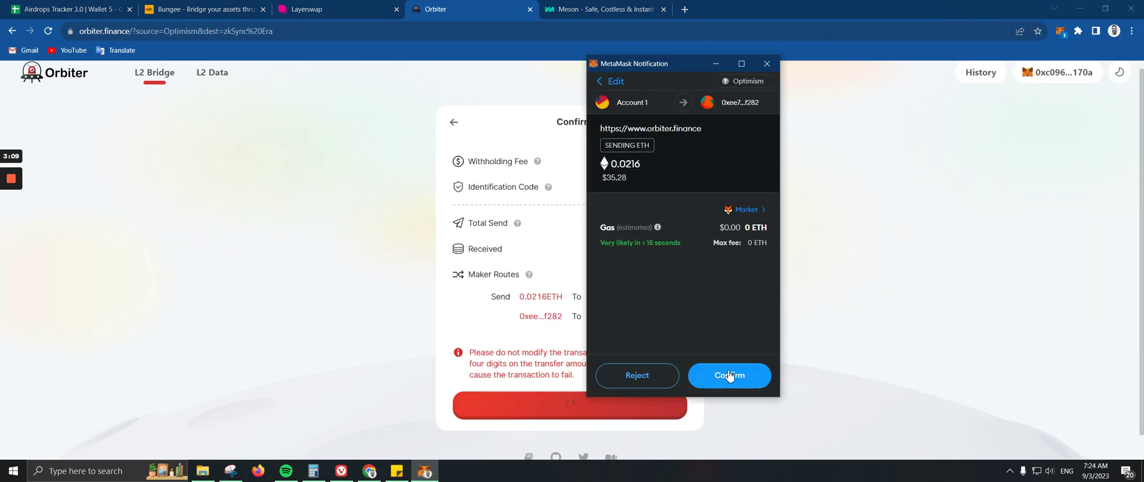
pyautogui.click(728, 376)
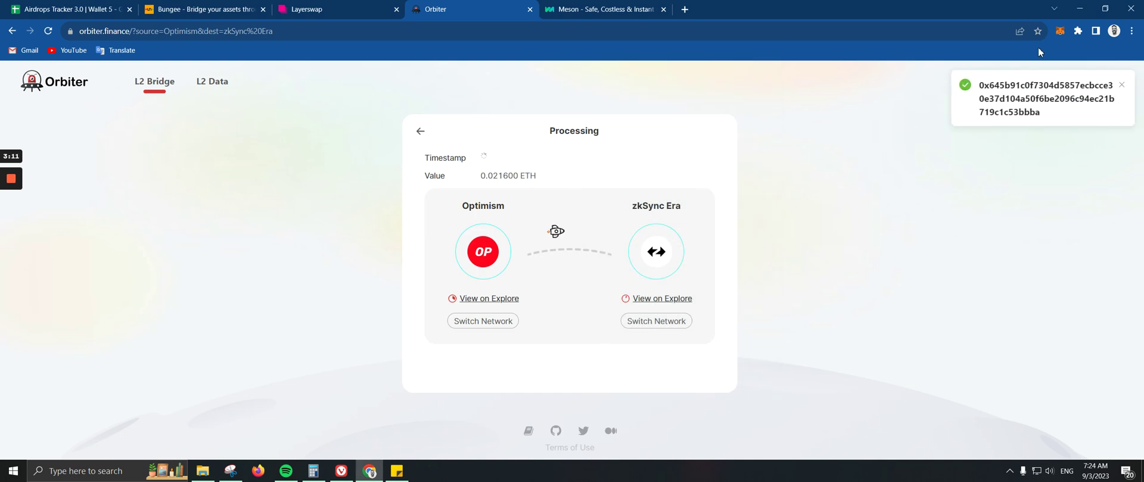
# Open the latest Send transaction's details in MetaMask and check its gas fee and total cost in USD.
pyautogui.click(1059, 32)
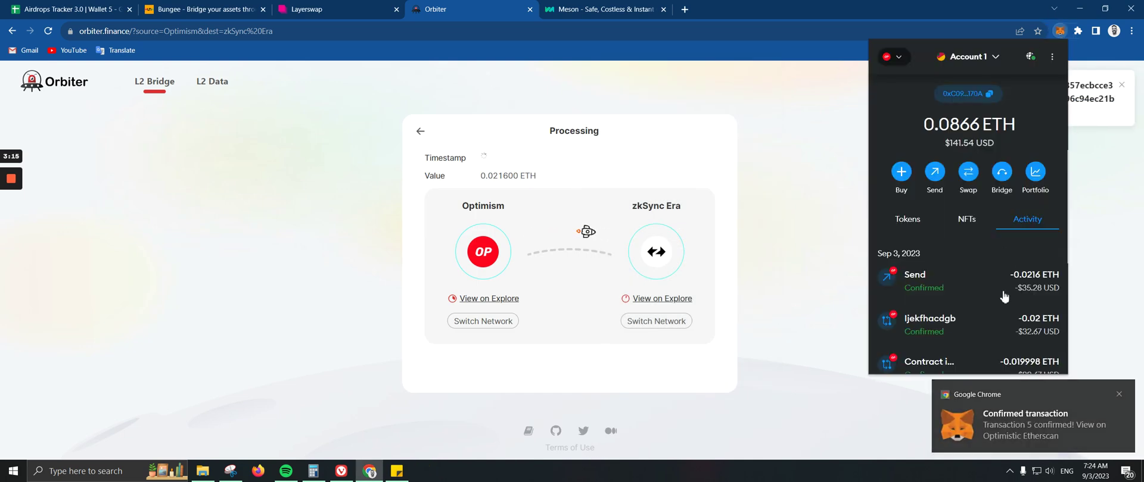
pyautogui.click(1003, 285)
pyautogui.scroll(-1, 1015, 255)
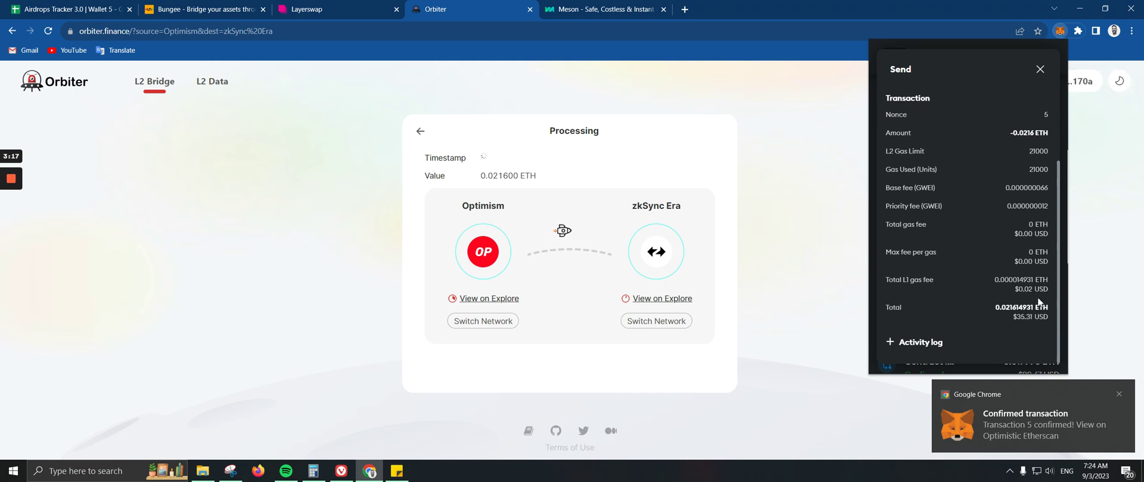
pyautogui.click(1032, 288)
pyautogui.doubleClick(1033, 288)
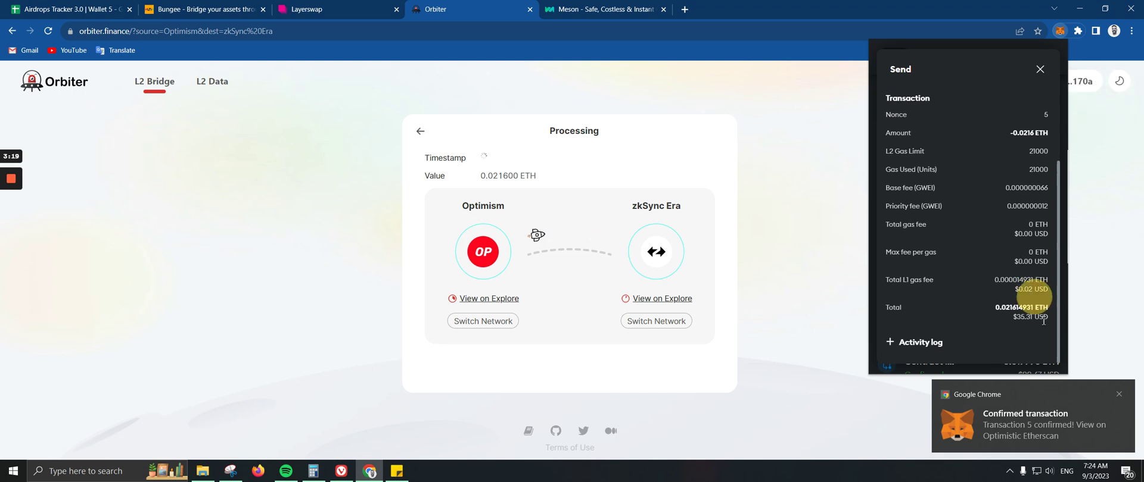
pyautogui.moveTo(1032, 317); pyautogui.dragTo(1016, 333)
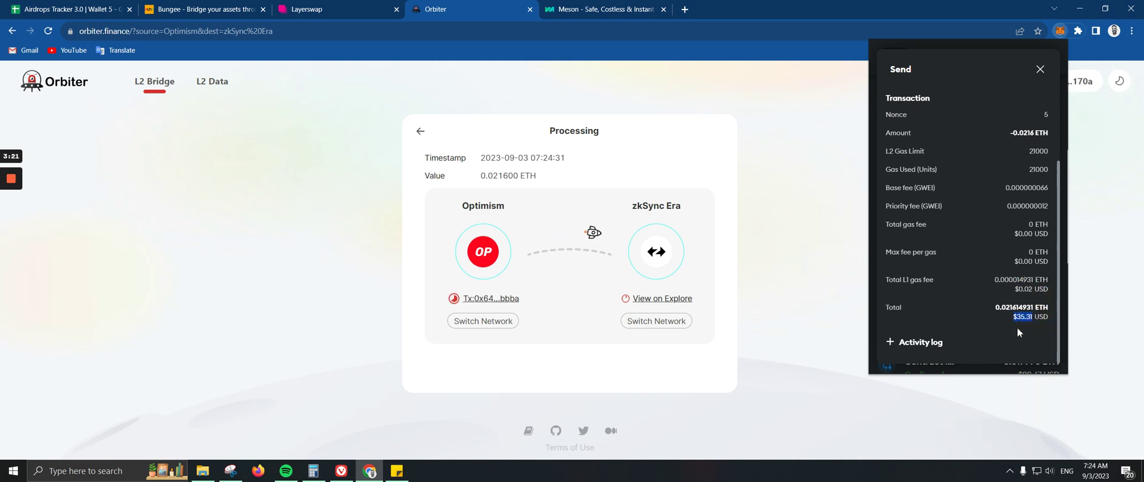
# Add the line "Orbiter - $35.31 ~" below the Bungee entry in the sticky note and return to the Orbiter page.
pyautogui.click(397, 471)
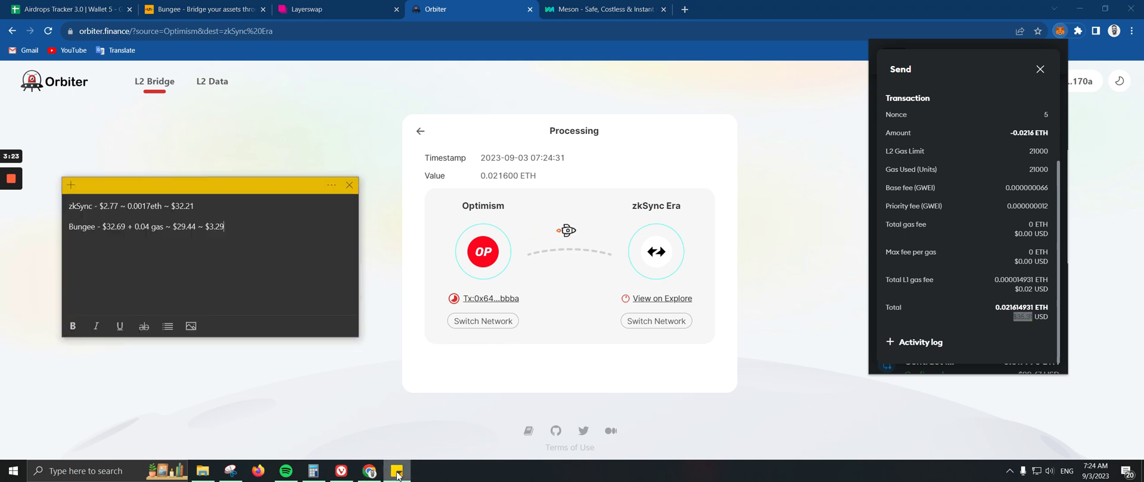
pyautogui.press('Return')
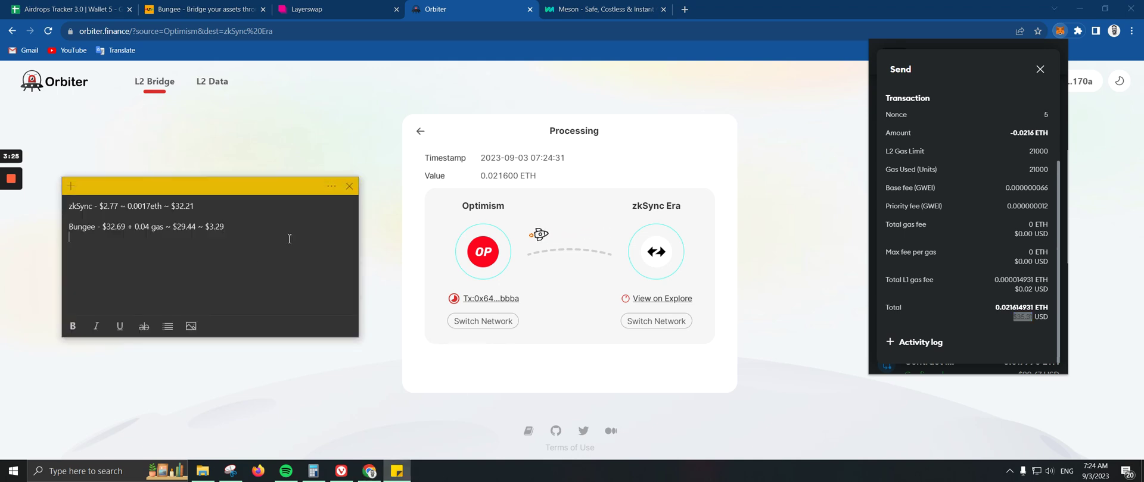
pyautogui.write('Orbiter - $35')
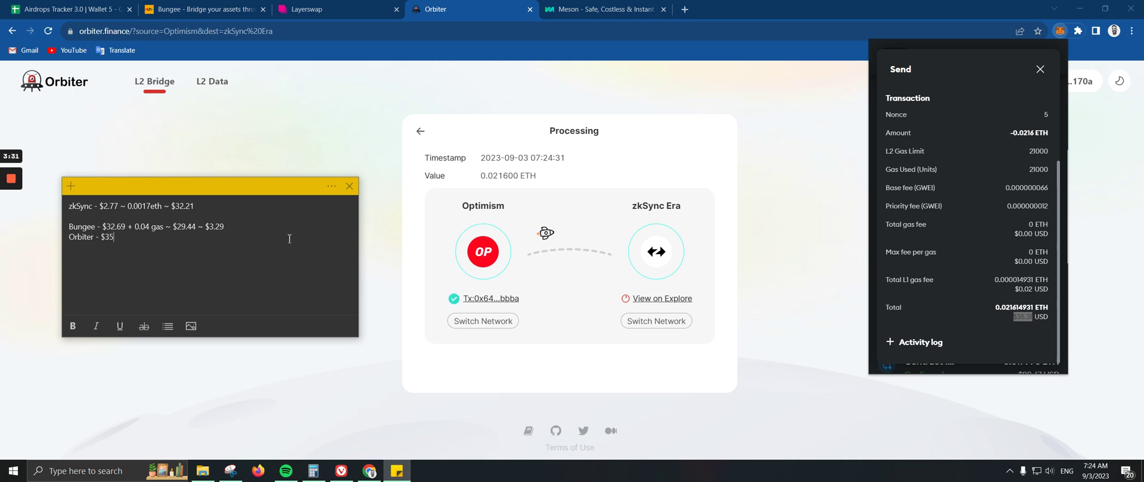
pyautogui.write('.31 ~')
pyautogui.click(1087, 168)
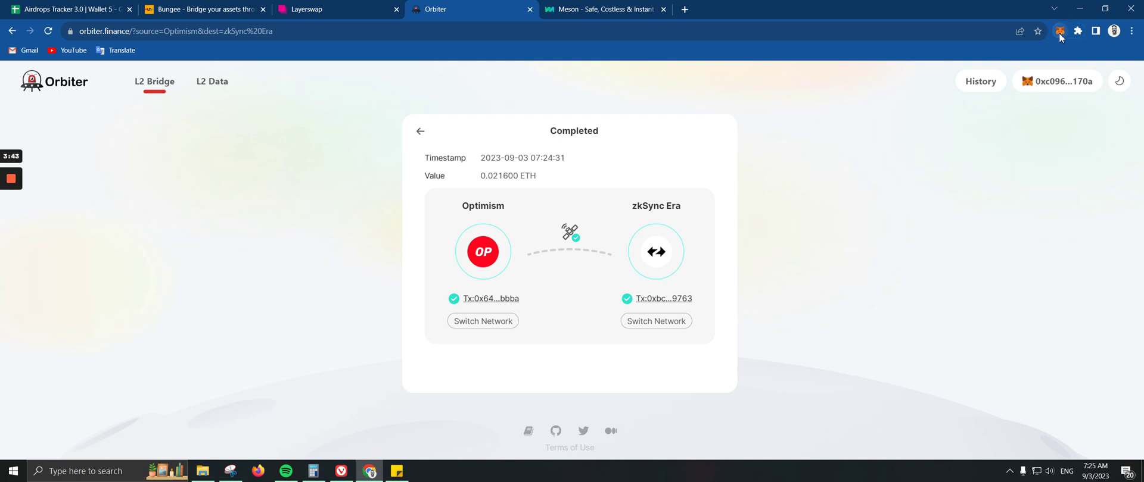
# Switch the MetaMask network to zkSync Era Mainnet to view the balance after the Orbiter transfer.
pyautogui.click(1060, 31)
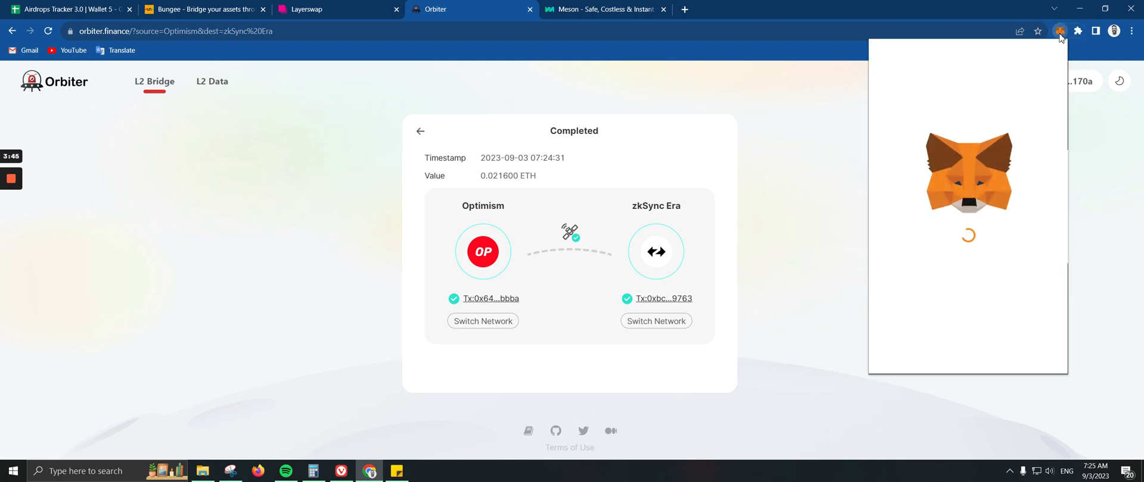
pyautogui.click(891, 56)
pyautogui.scroll(-2, 933, 202)
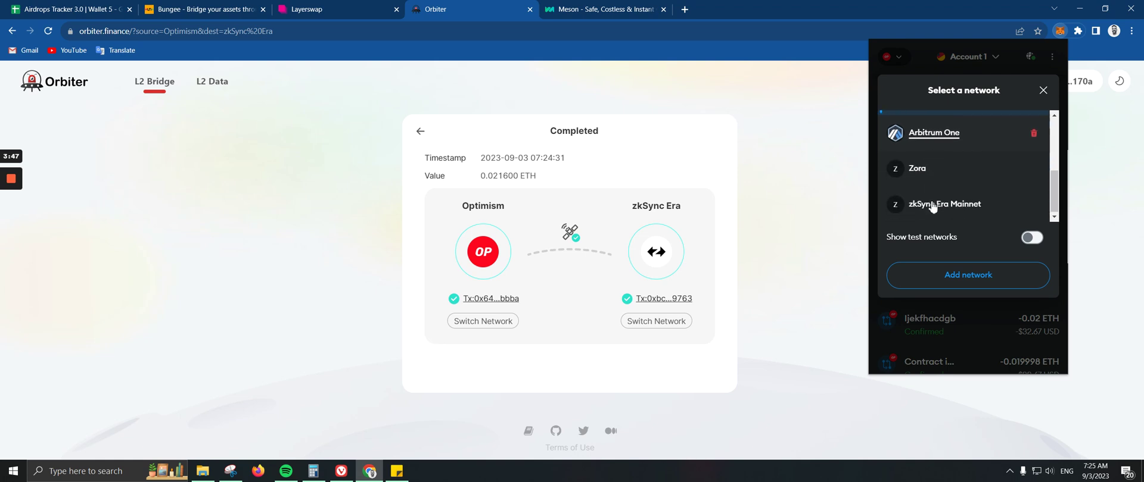
pyautogui.click(936, 202)
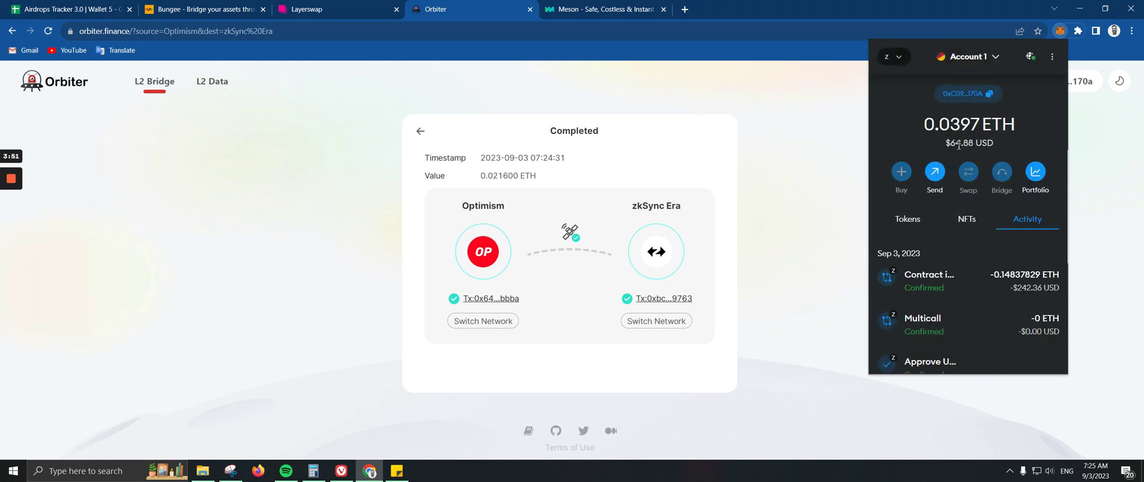
# Clear Calculator and enter the current zkSync Era balance, 64.88, as the start of a subtraction.
pyautogui.click(325, 474)
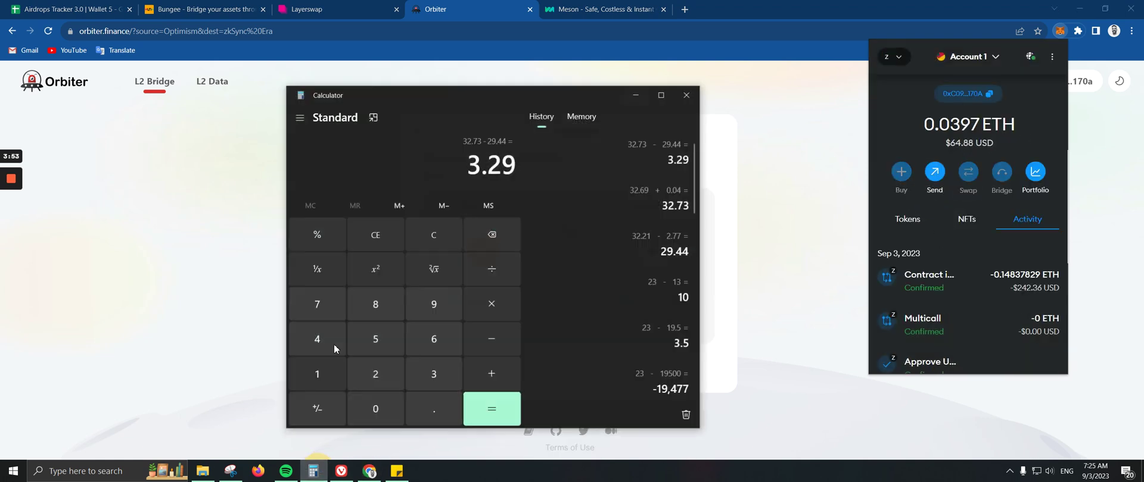
pyautogui.click(324, 473)
pyautogui.click(397, 471)
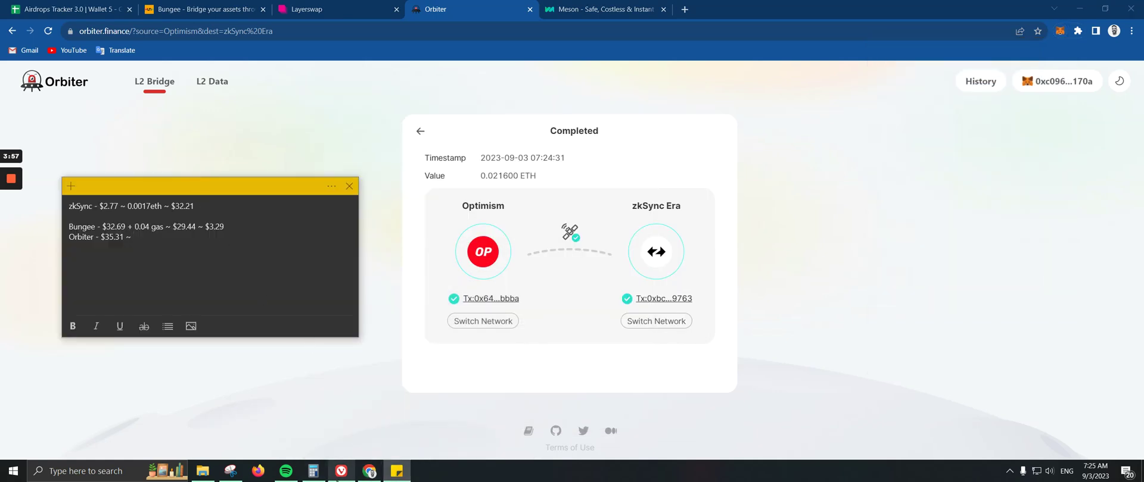
pyautogui.click(313, 471)
pyautogui.click(434, 234)
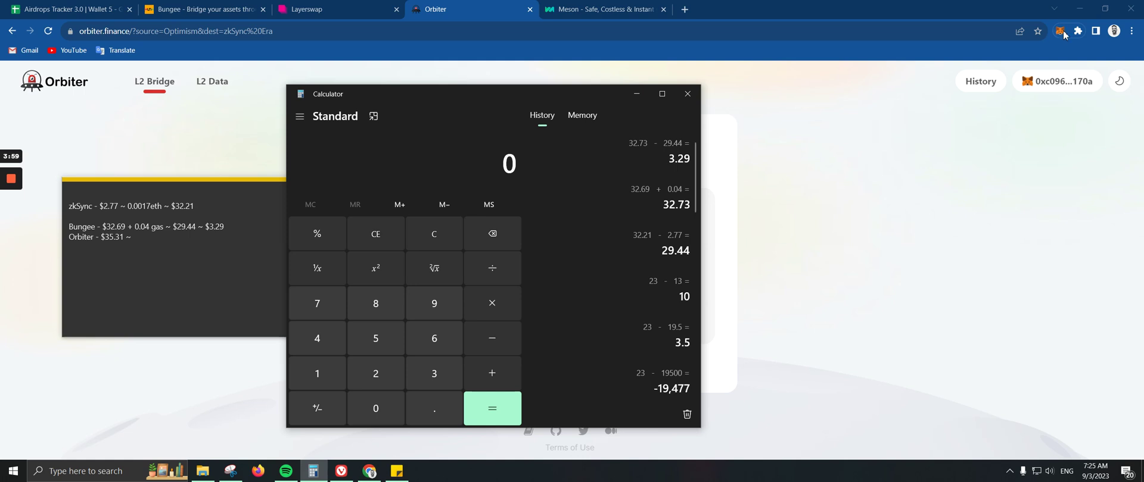
pyautogui.click(1066, 34)
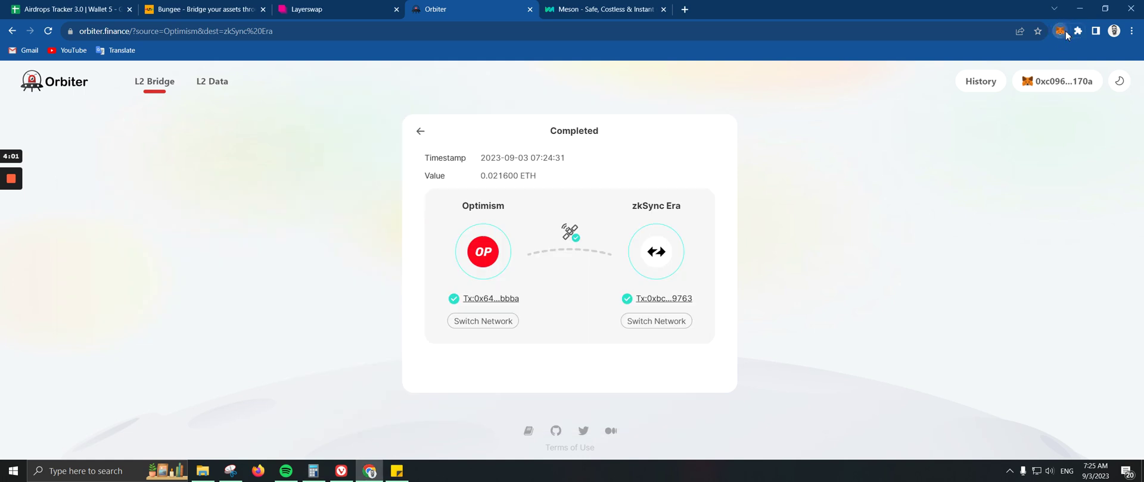
pyautogui.click(1064, 32)
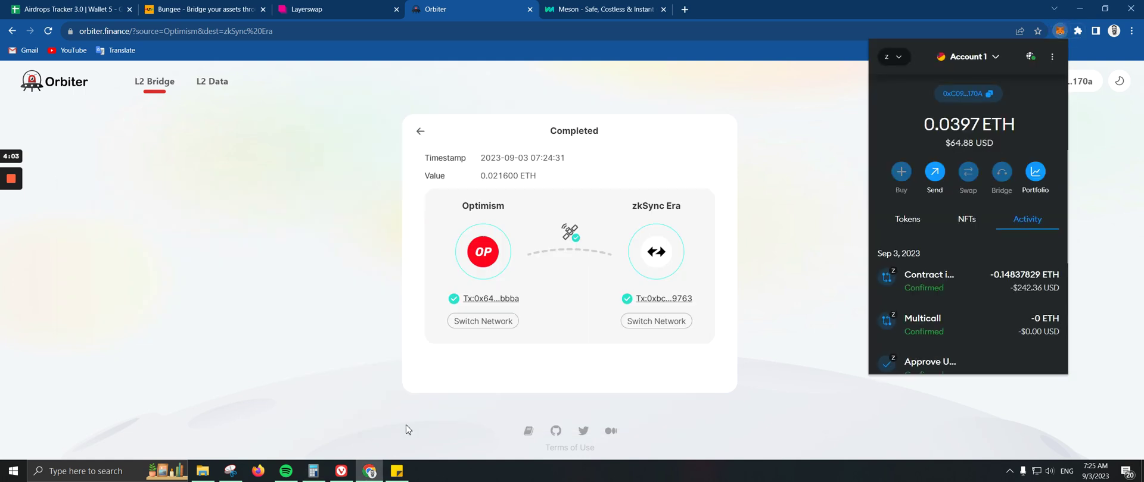
pyautogui.click(314, 472)
pyautogui.write('6')
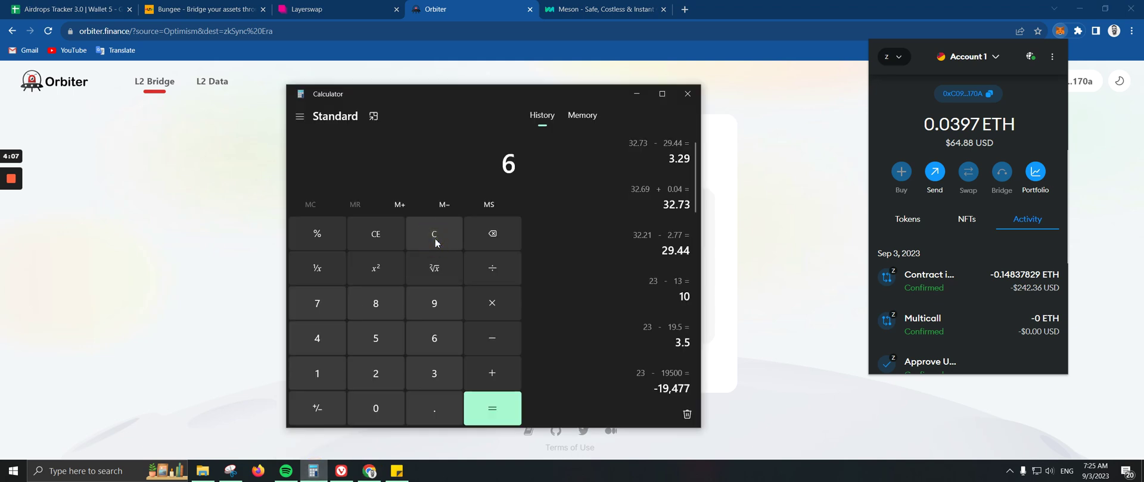
pyautogui.write('4.88')
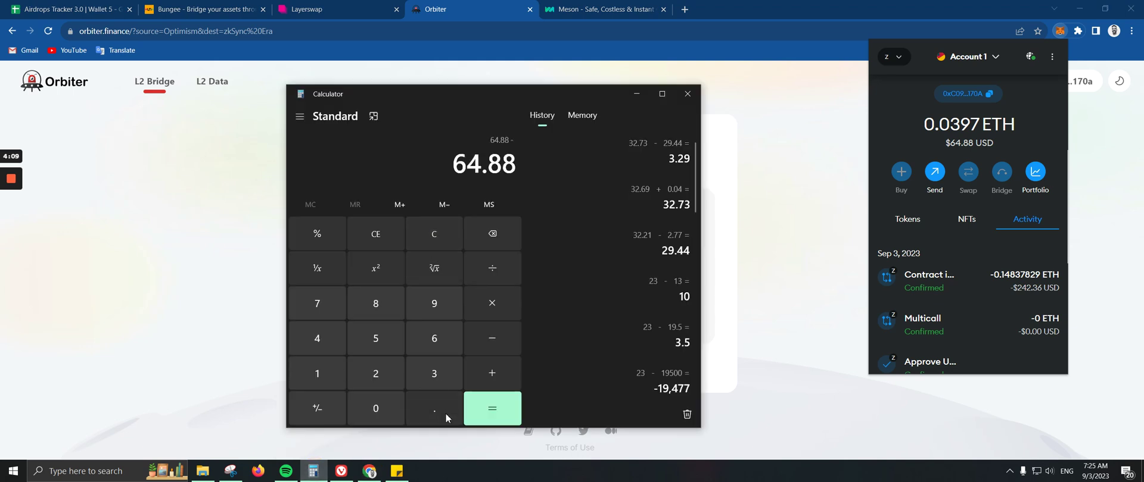
# Subtract the previously noted zkSync balance, 32.21, and append "$32.67 ~" to the Orbiter line in the sticky note.
pyautogui.click(396, 471)
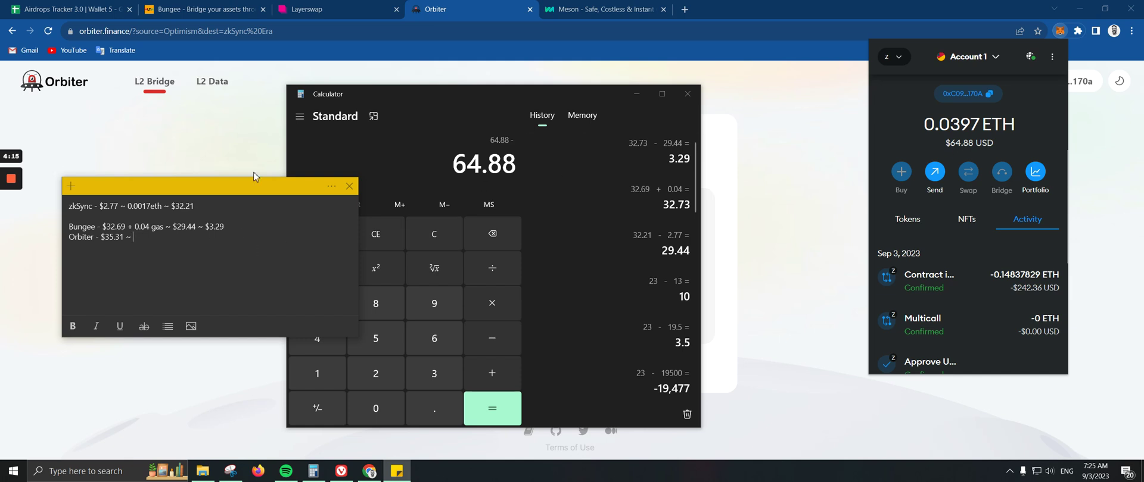
pyautogui.click(441, 378)
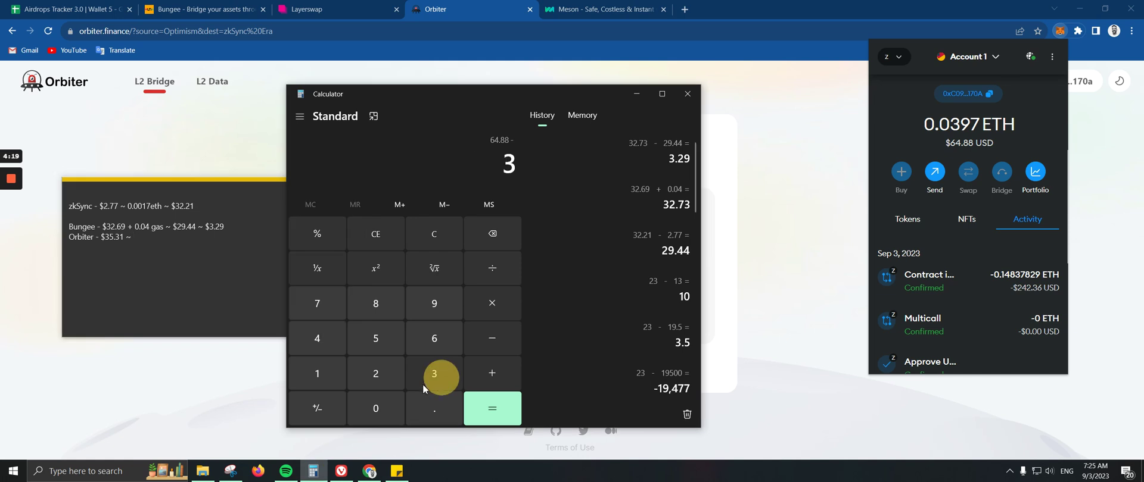
pyautogui.click(388, 379)
pyautogui.click(433, 412)
pyautogui.click(380, 377)
pyautogui.click(324, 372)
pyautogui.click(485, 409)
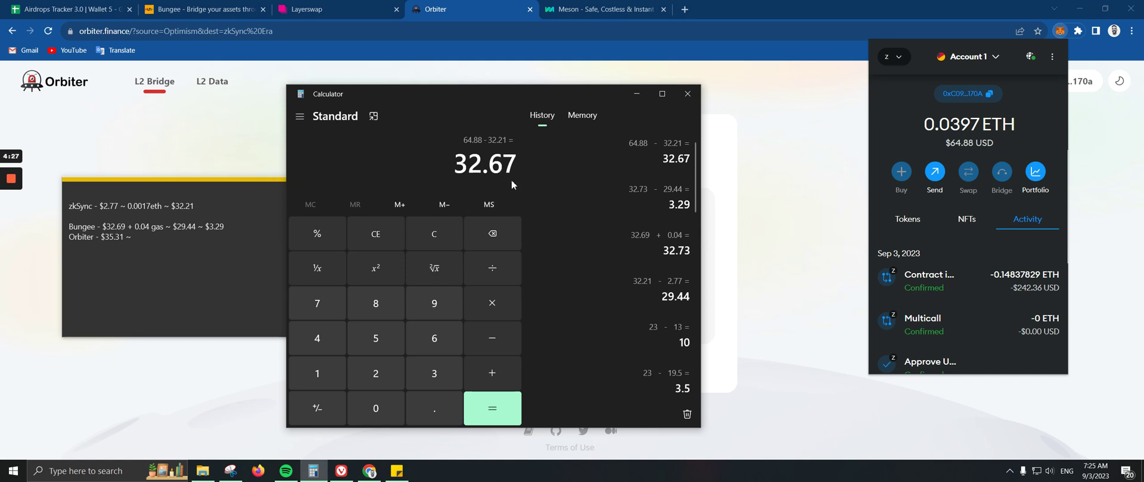
pyautogui.click(170, 240)
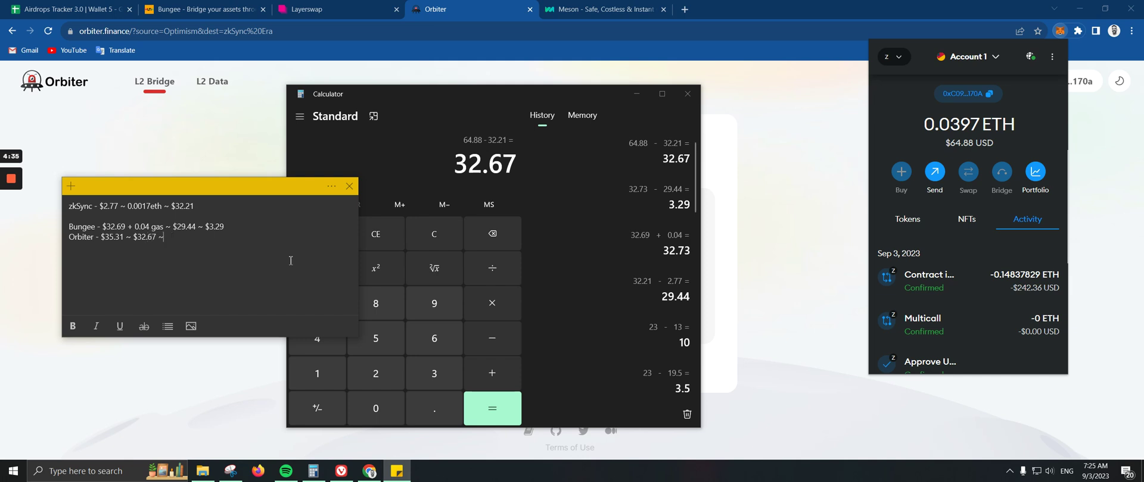
# Calculate 35.31 minus 32.67 in Calculator and append "$2.64" to the Orbiter line in the sticky note.
pyautogui.click(454, 245)
pyautogui.click(434, 374)
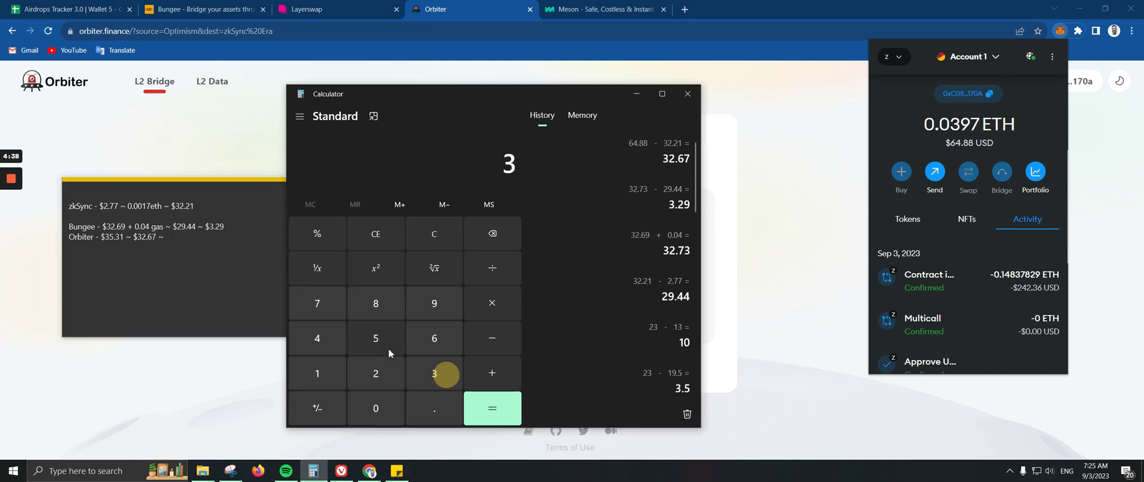
pyautogui.click(375, 338)
pyautogui.click(434, 409)
pyautogui.click(321, 374)
pyautogui.click(492, 338)
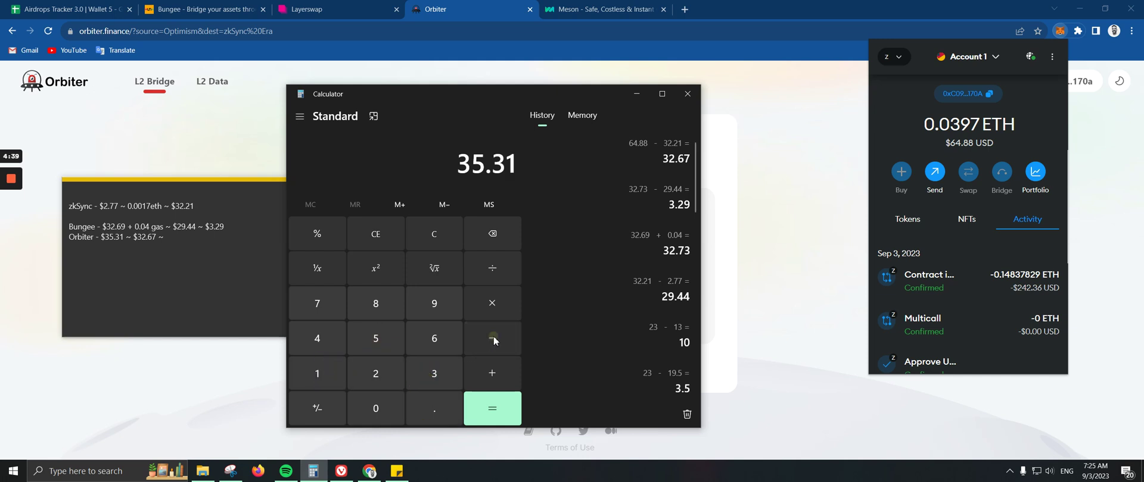
pyautogui.click(434, 373)
pyautogui.click(381, 373)
pyautogui.click(417, 407)
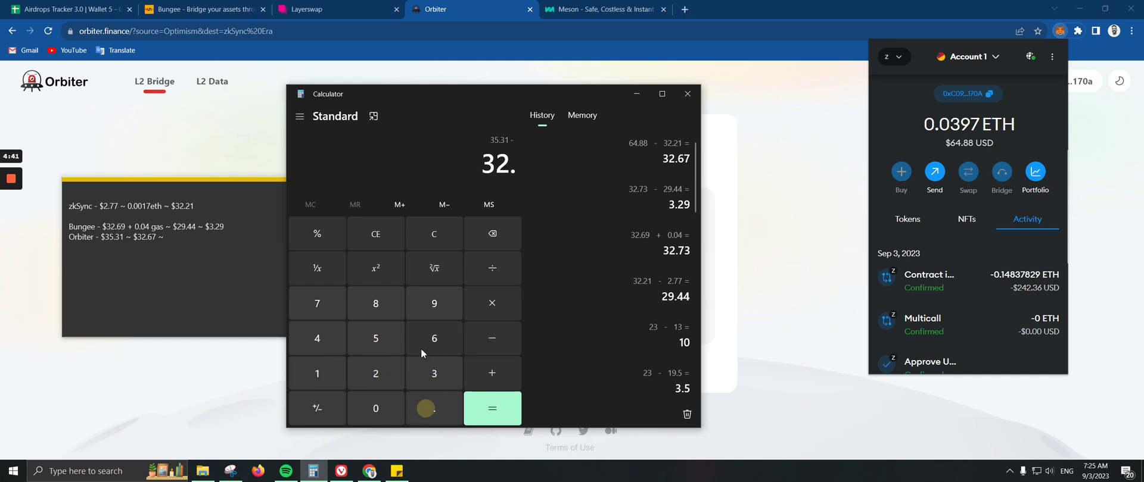
pyautogui.click(426, 339)
pyautogui.click(322, 304)
pyautogui.click(494, 412)
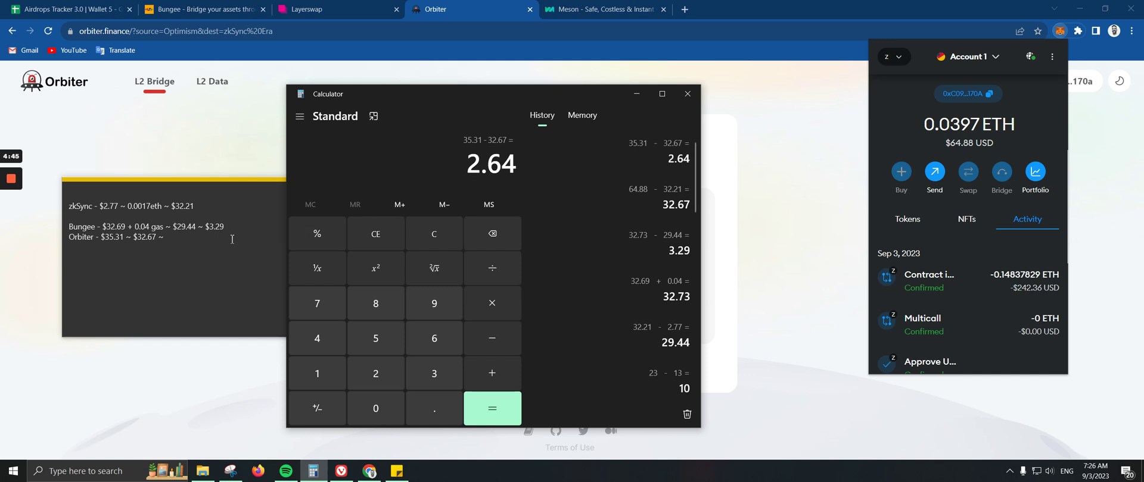
pyautogui.click(213, 238)
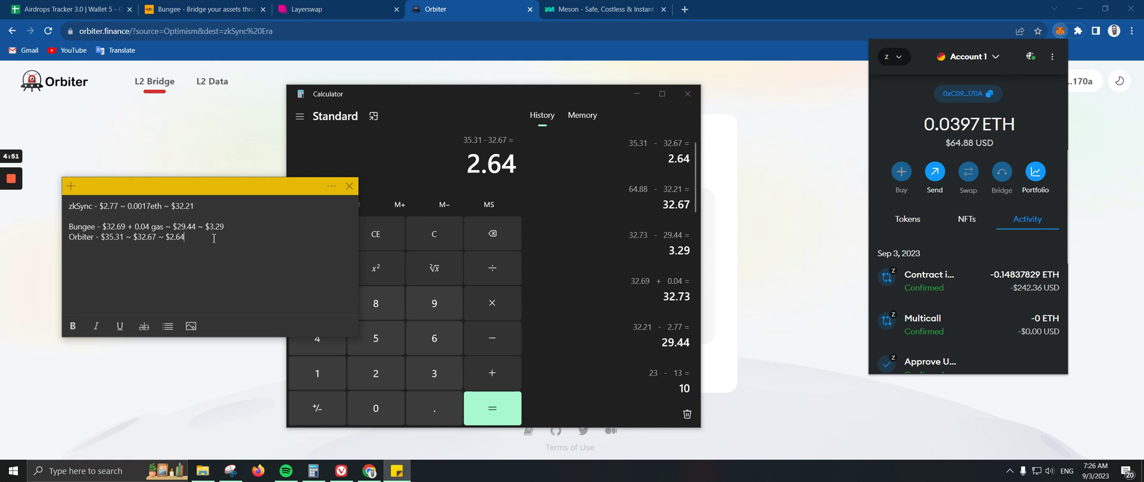
# Switch to the Layerswap page and set the Optimism to zkSync Era transfer amount to 0.02 ETH.
pyautogui.click(316, 9)
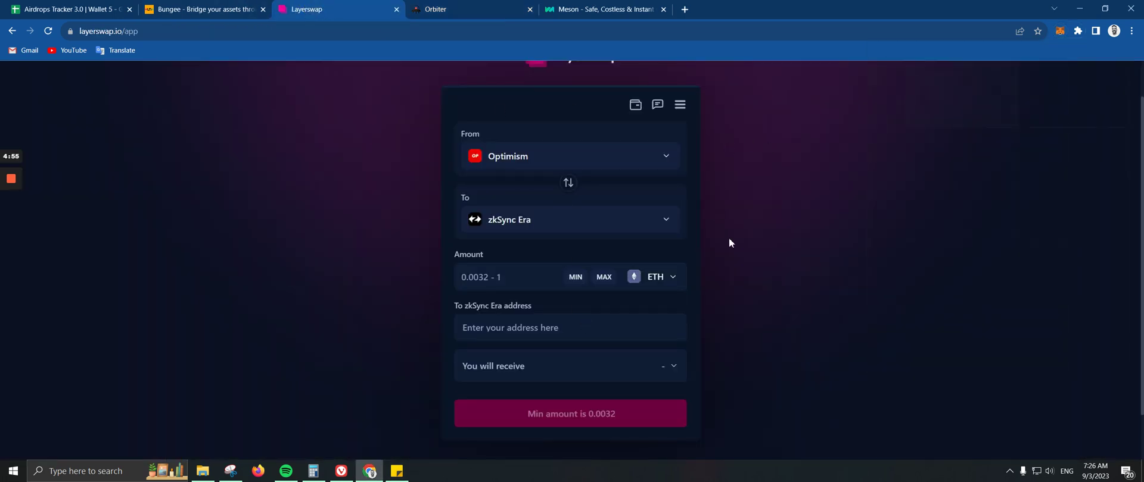
pyautogui.click(483, 272)
pyautogui.write('0.02')
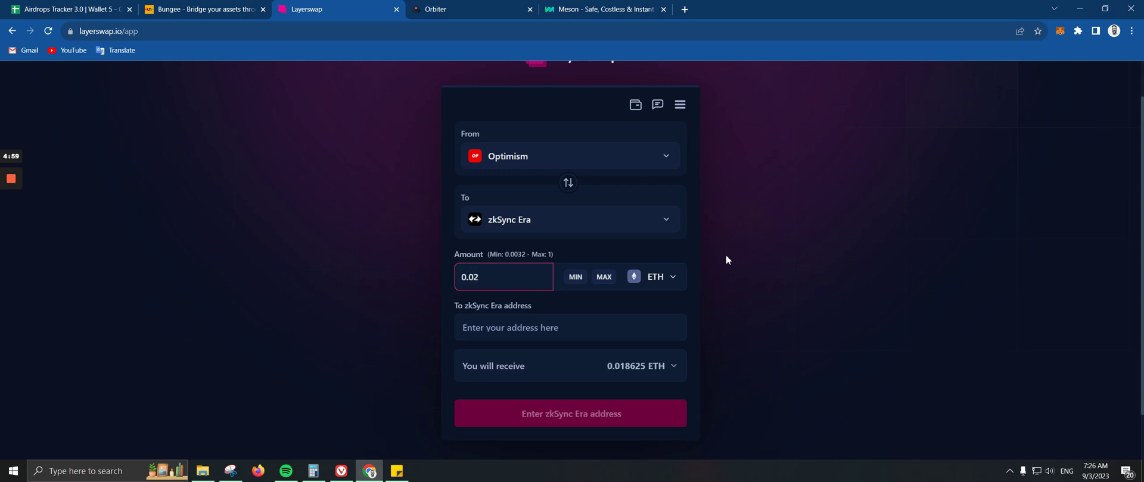
# Connect MetaMask Account 1 to Layerswap and autofill the destination zkSync Era address from the wallet.
pyautogui.scroll(-1, 751, 307)
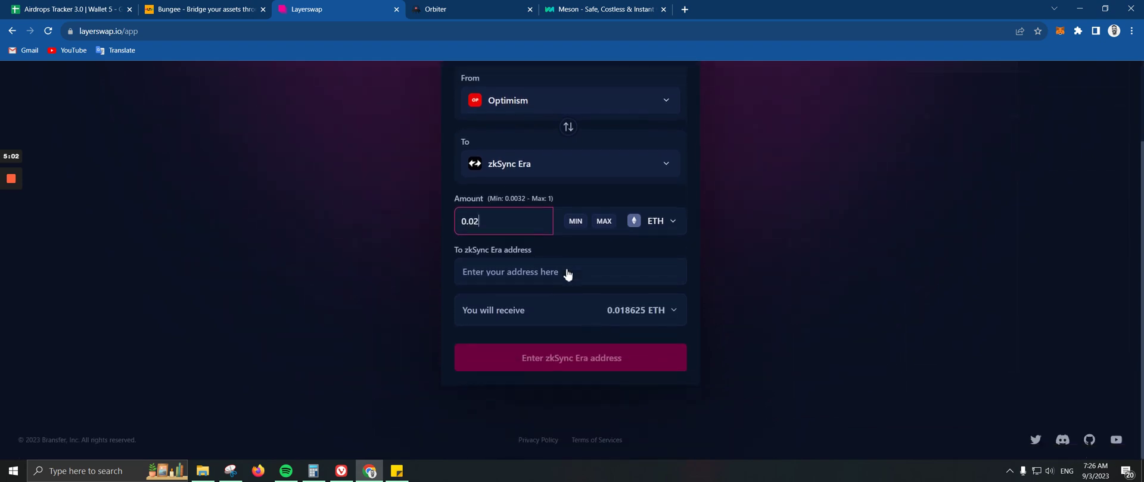
pyautogui.click(557, 280)
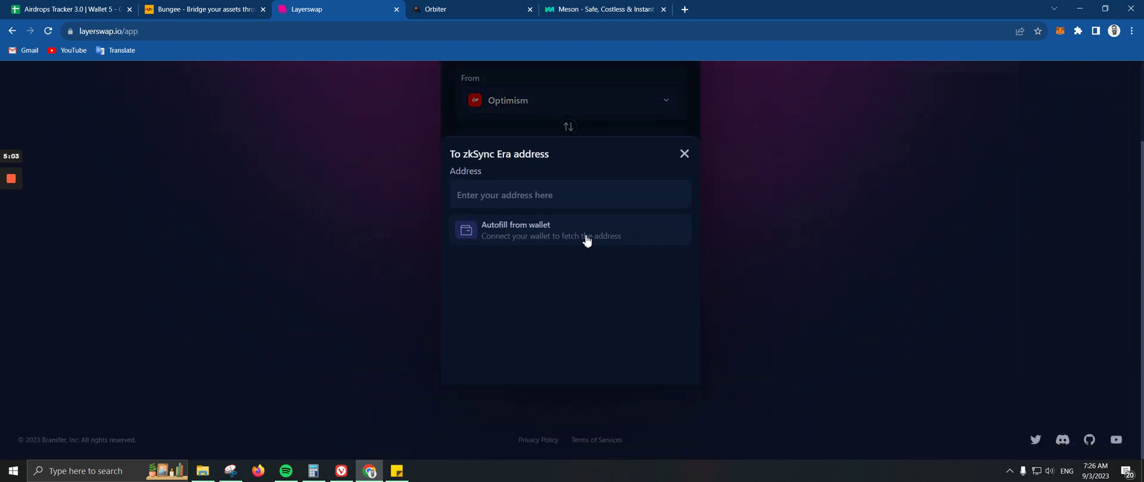
pyautogui.click(547, 235)
pyautogui.click(569, 196)
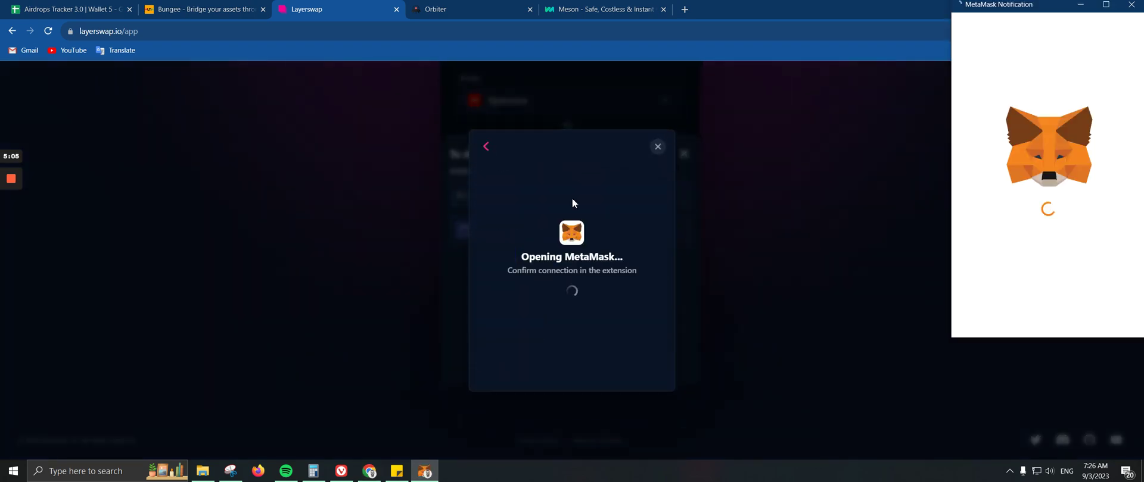
pyautogui.moveTo(1009, 5); pyautogui.dragTo(668, 65)
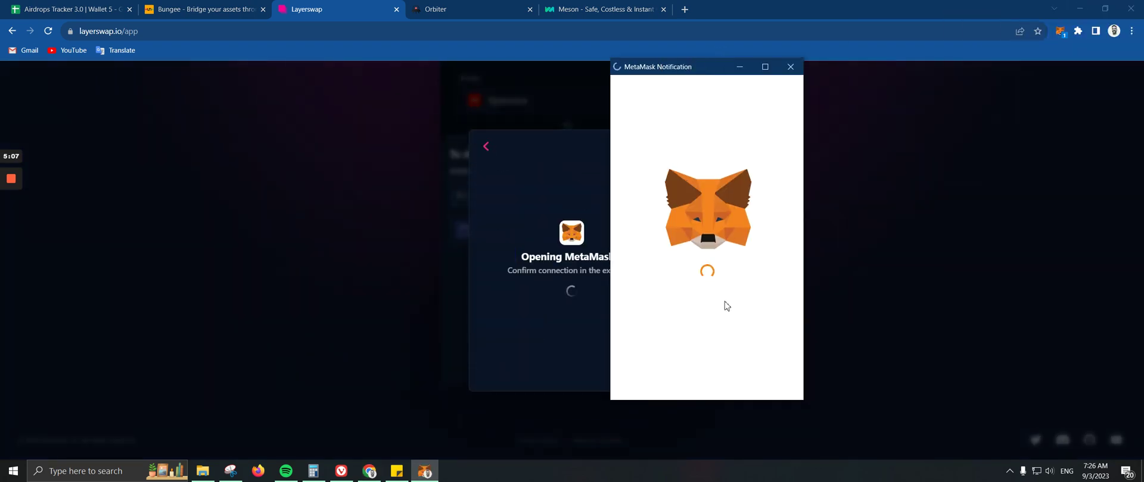
pyautogui.click(749, 384)
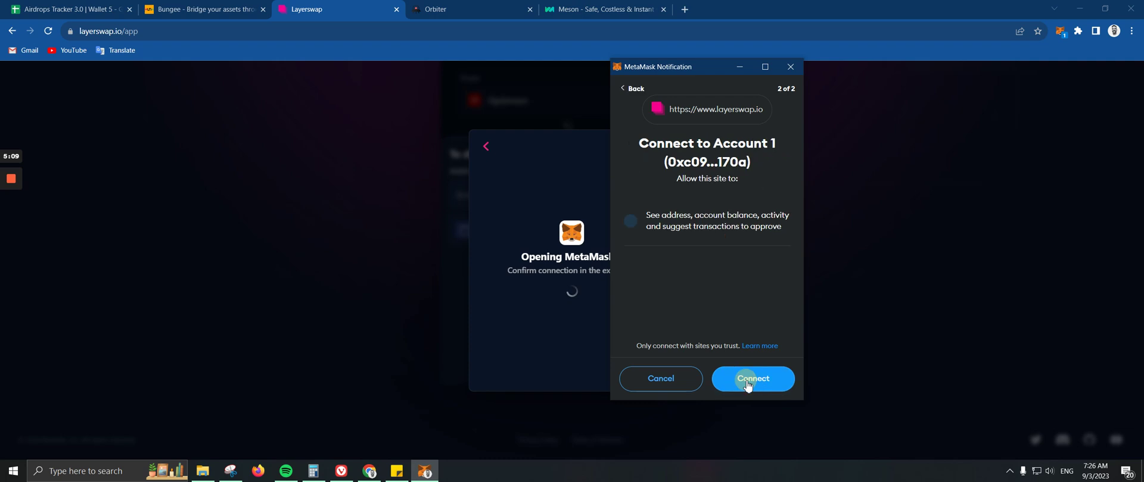
pyautogui.click(747, 386)
pyautogui.click(529, 237)
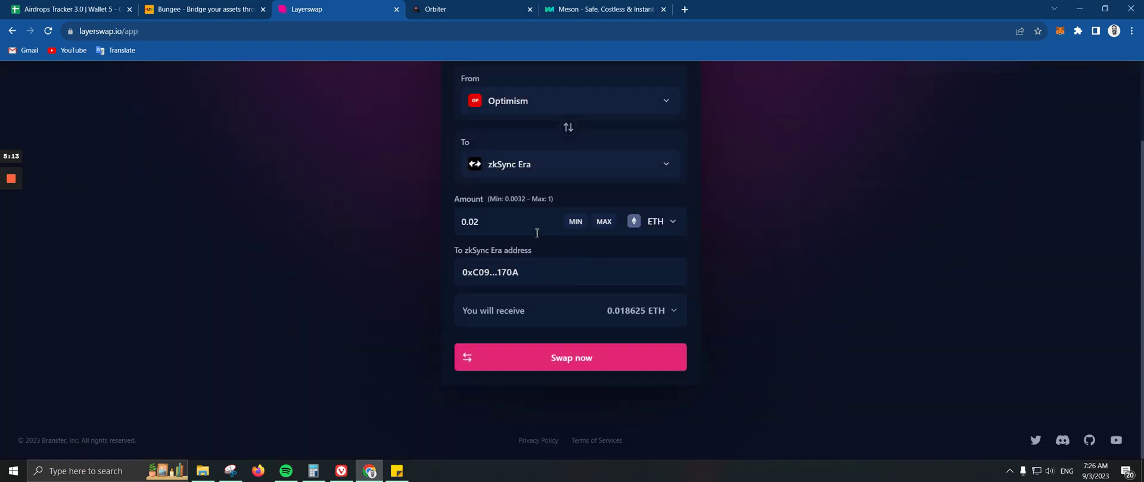
# Submit the Layerswap swap, check the zkSync balance in MetaMask, and append "~ $64.88" to the zkSync line in the sticky note.
pyautogui.click(562, 355)
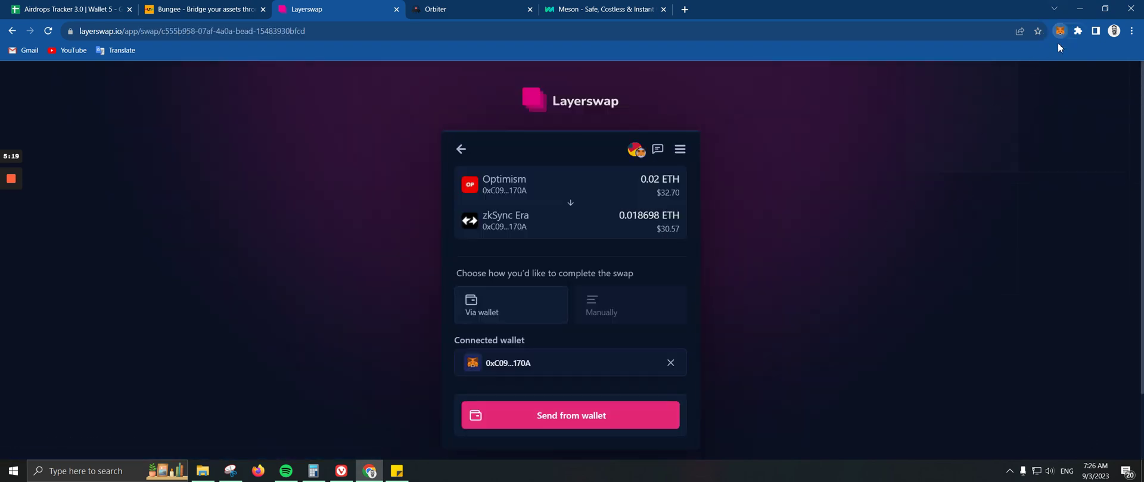
pyautogui.click(1059, 31)
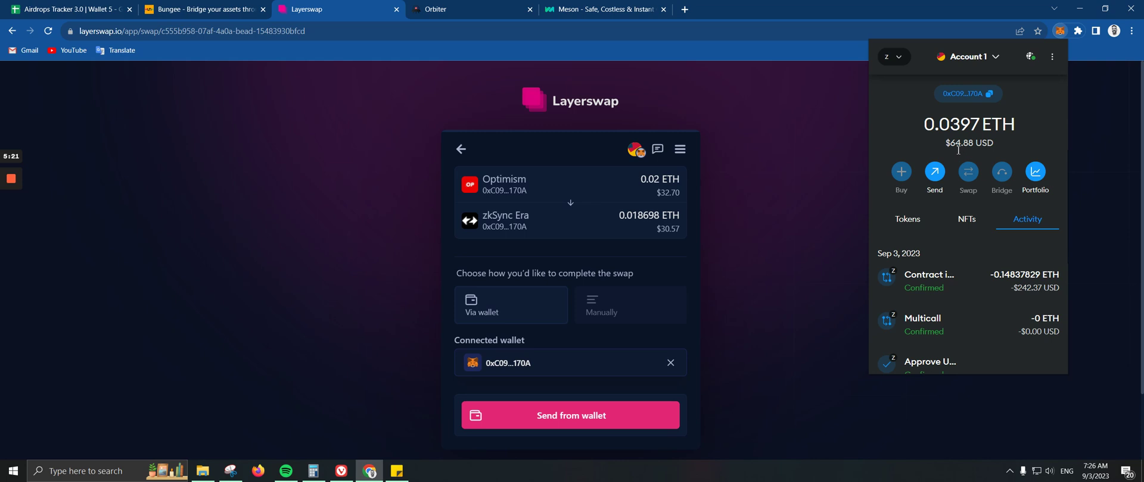
pyautogui.click(396, 471)
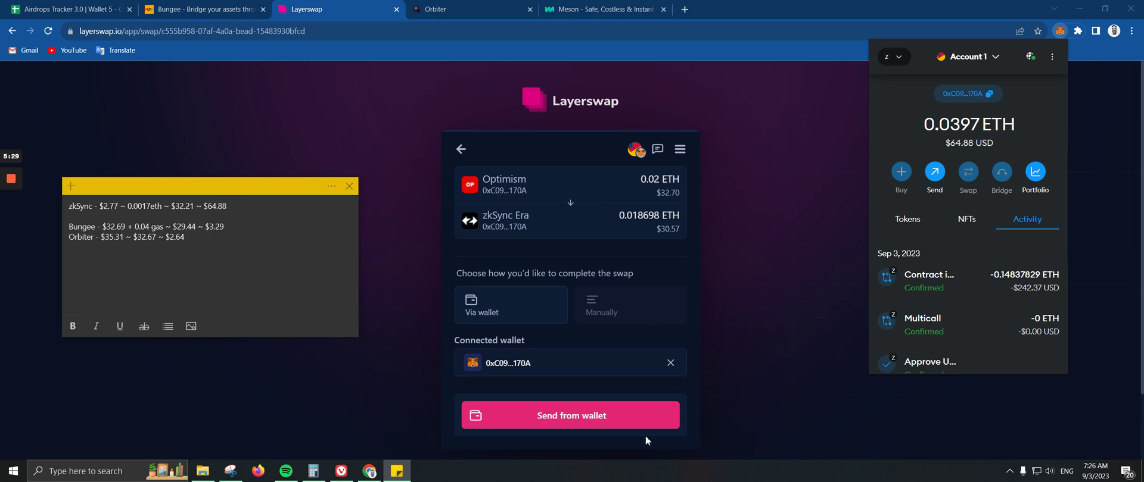
# Start sending the swap from the connected wallet and approve the switch to the Optimism network in MetaMask.
pyautogui.click(618, 411)
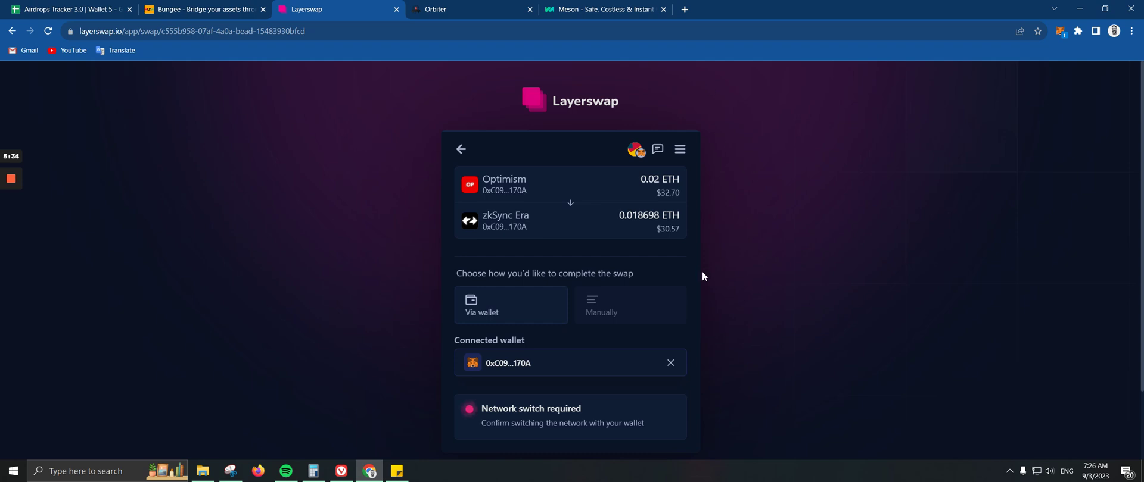
pyautogui.scroll(-2, 701, 271)
pyautogui.click(1059, 33)
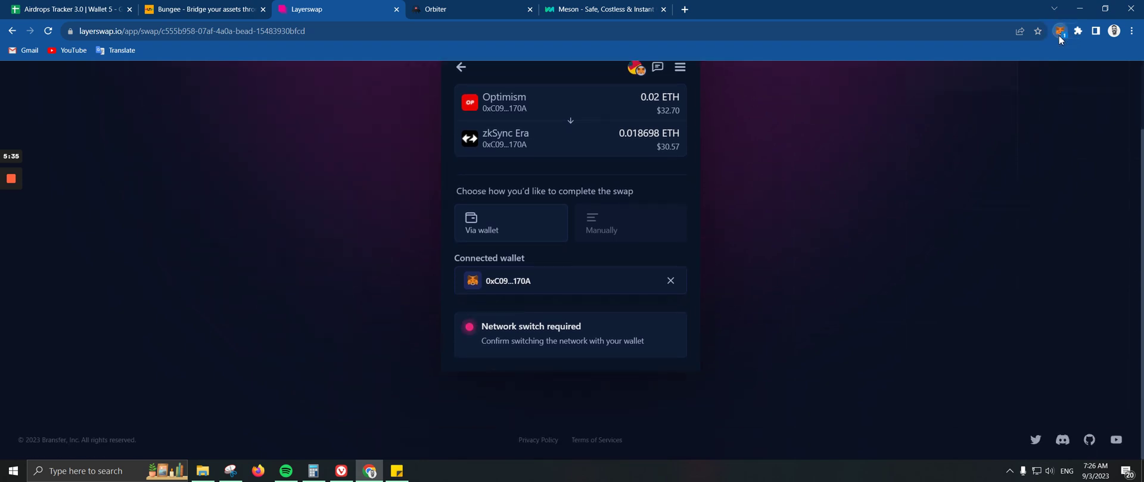
pyautogui.click(1059, 33)
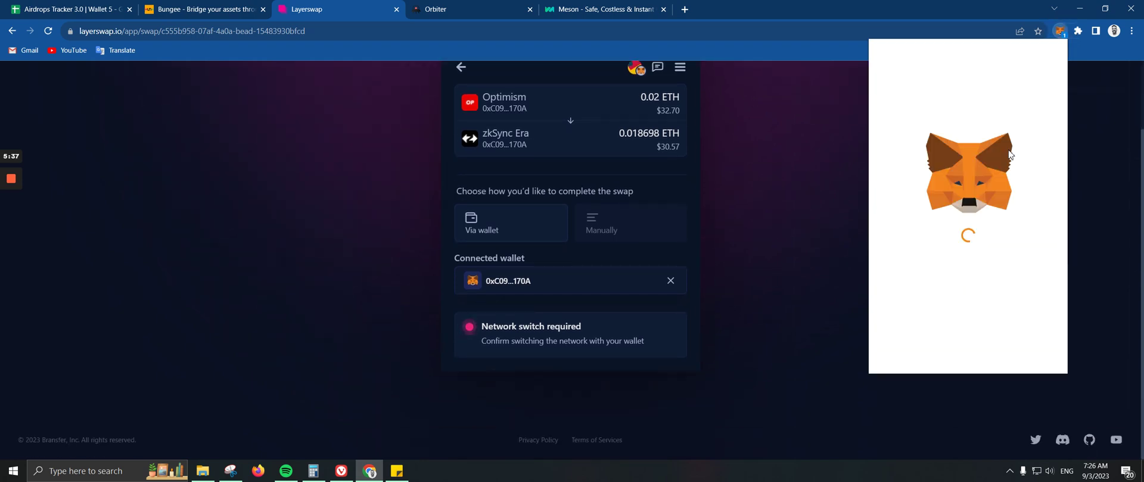
pyautogui.click(1021, 356)
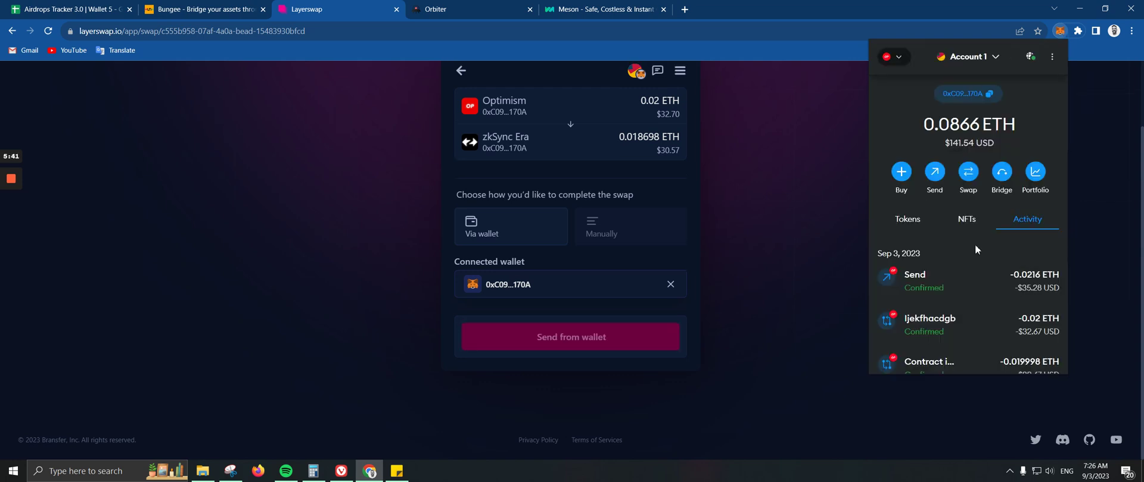
# Send 0.02 ETH from the wallet for the Layerswap swap and confirm the transaction in MetaMask.
pyautogui.click(585, 342)
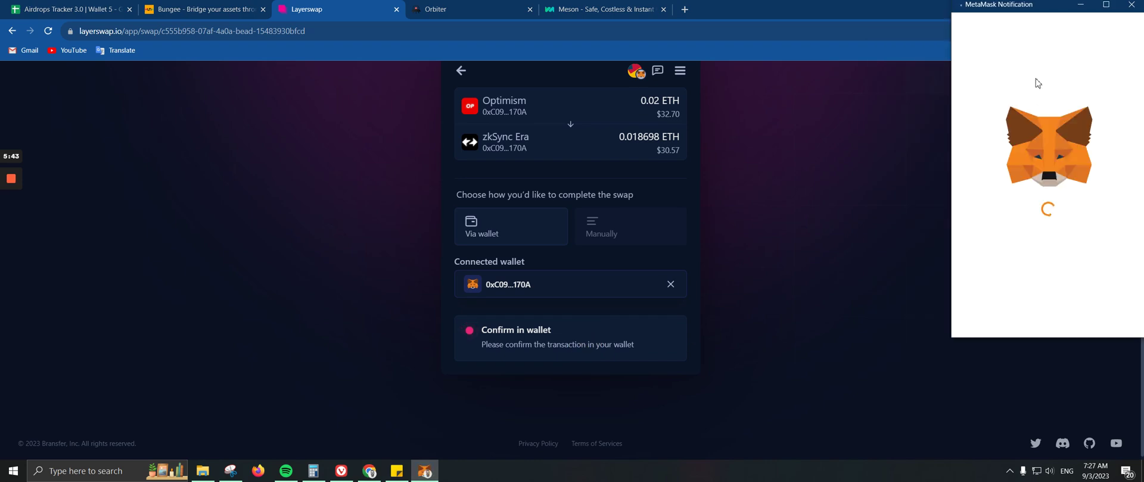
pyautogui.moveTo(1020, 12); pyautogui.dragTo(708, 71)
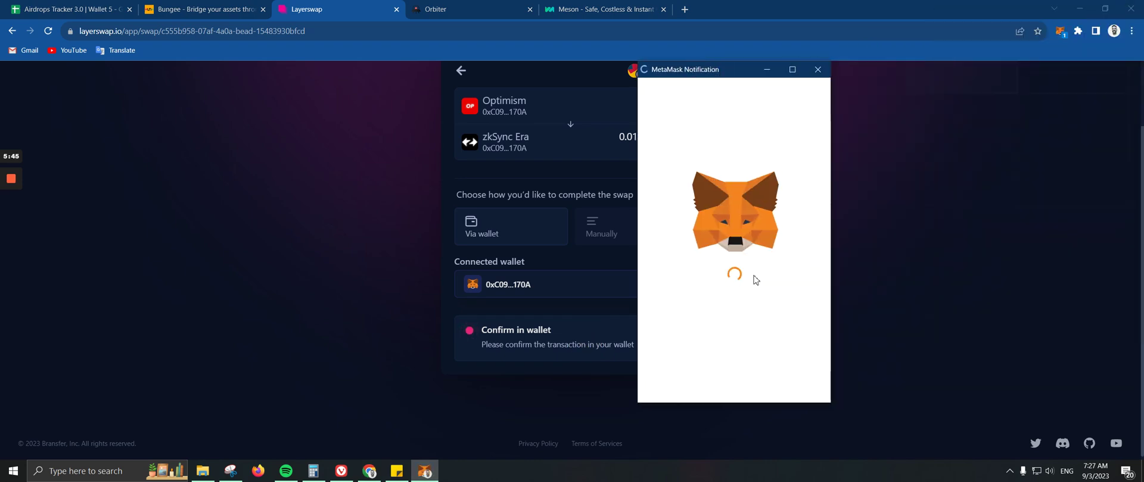
pyautogui.click(775, 387)
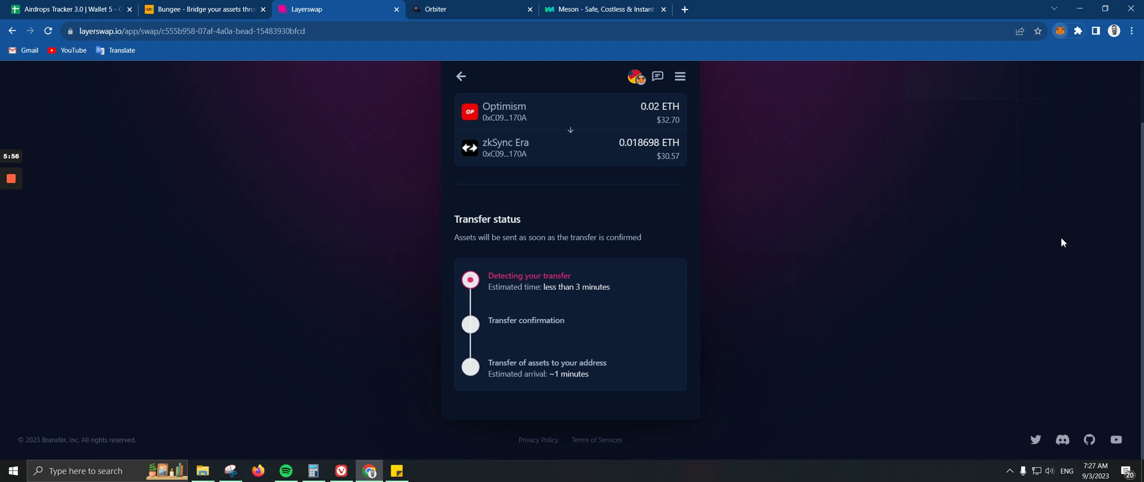
# Check the transfer in MetaMask's activity and try to switch the wallet to zkSync Era Mainnet.
pyautogui.click(1060, 31)
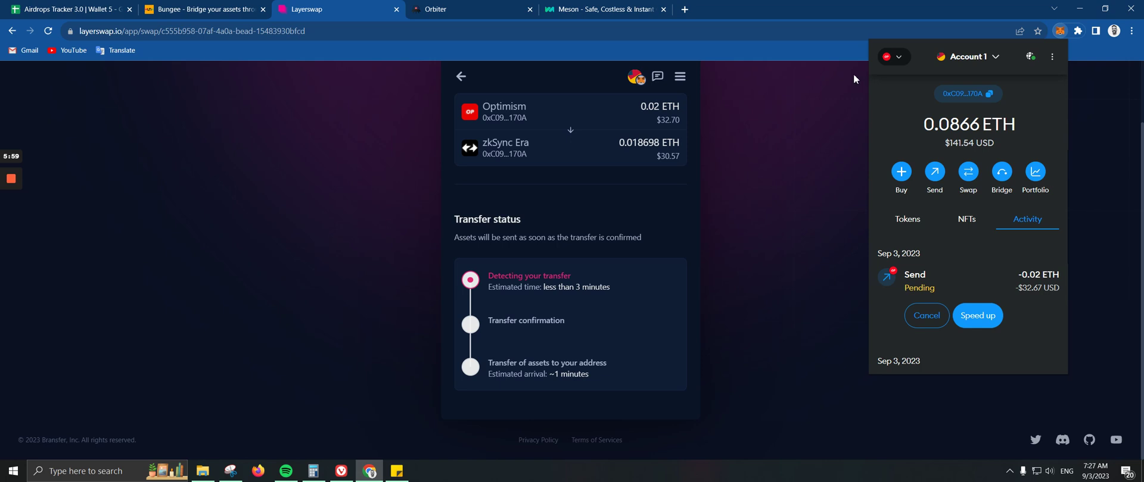
pyautogui.click(897, 57)
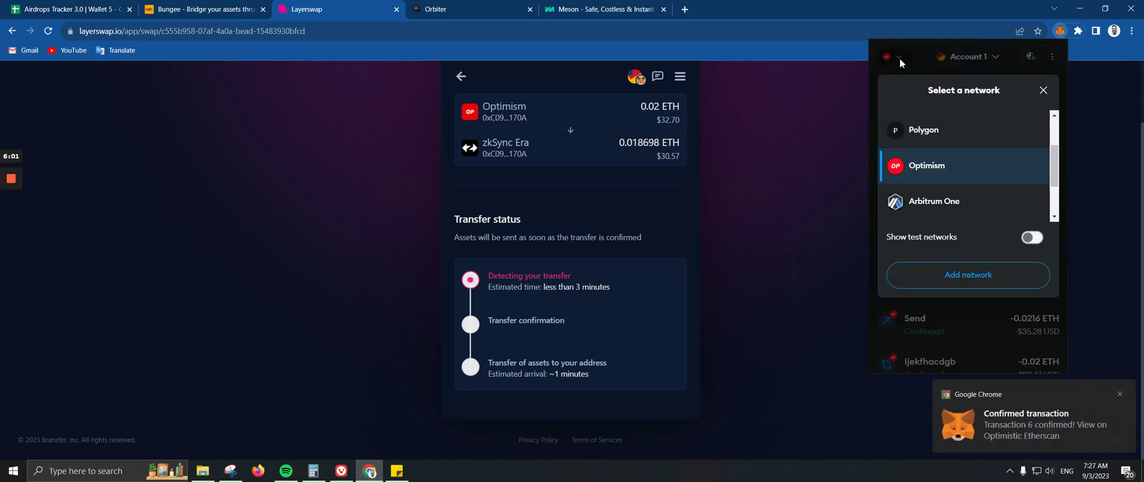
pyautogui.scroll(-2, 996, 181)
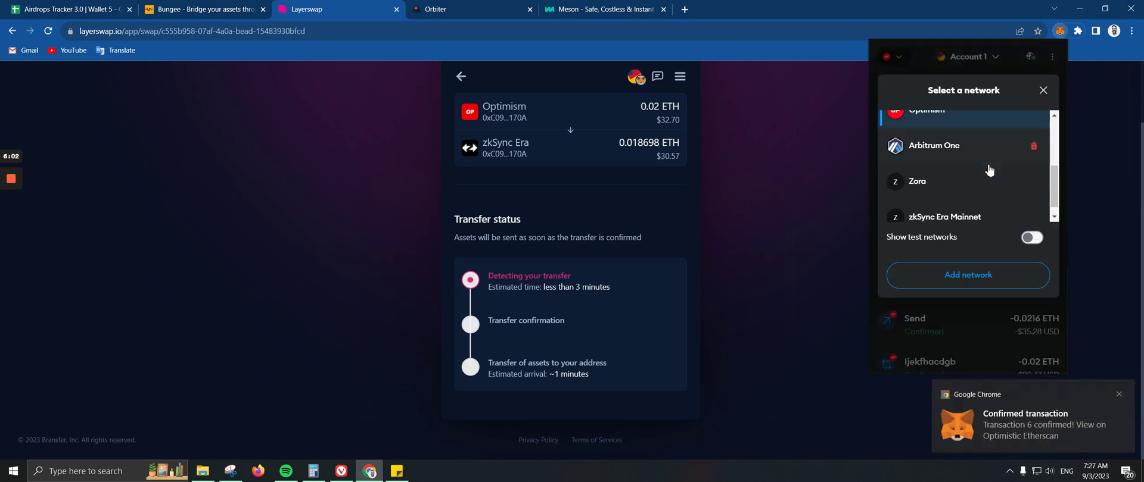
pyautogui.click(944, 218)
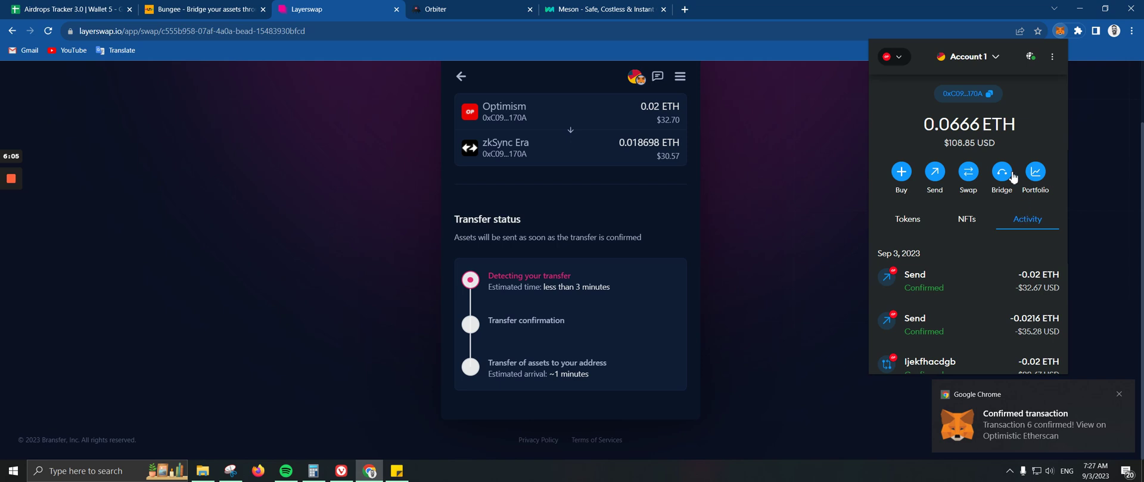
pyautogui.click(907, 219)
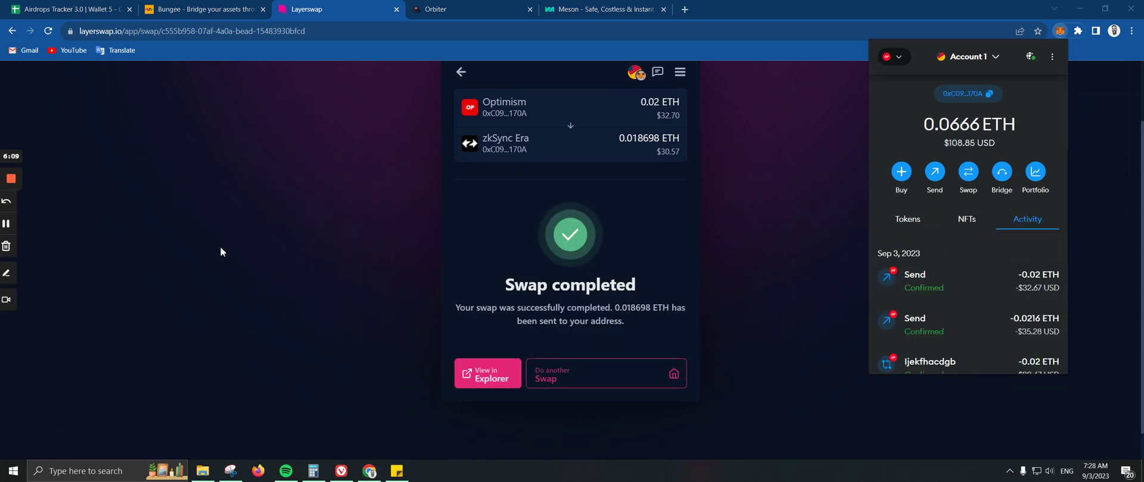
# Look up the latest Send transaction's total in MetaMask and add "LayerSwap - $32.69 ~" below the Orbiter line in the sticky note.
pyautogui.click(393, 469)
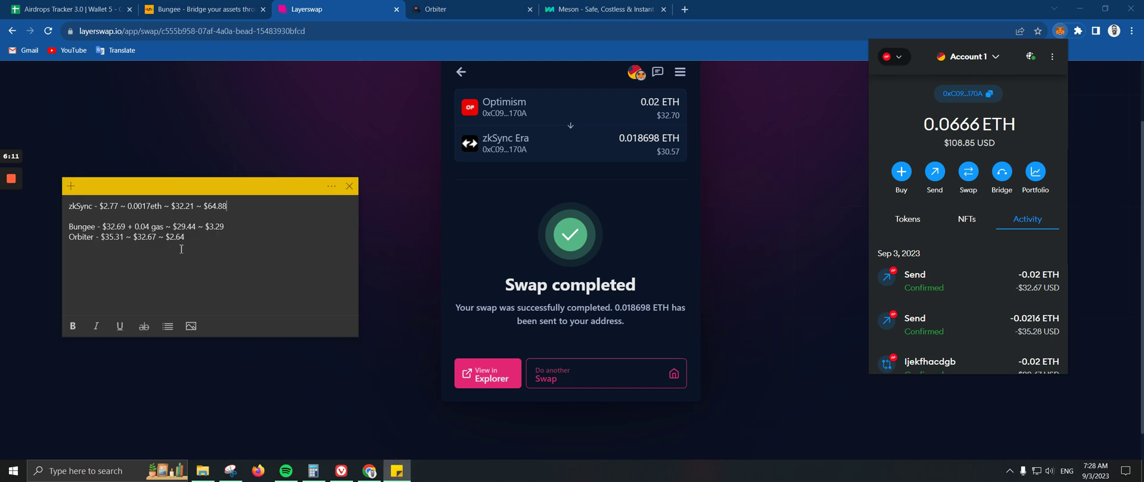
pyautogui.click(237, 239)
pyautogui.click(967, 291)
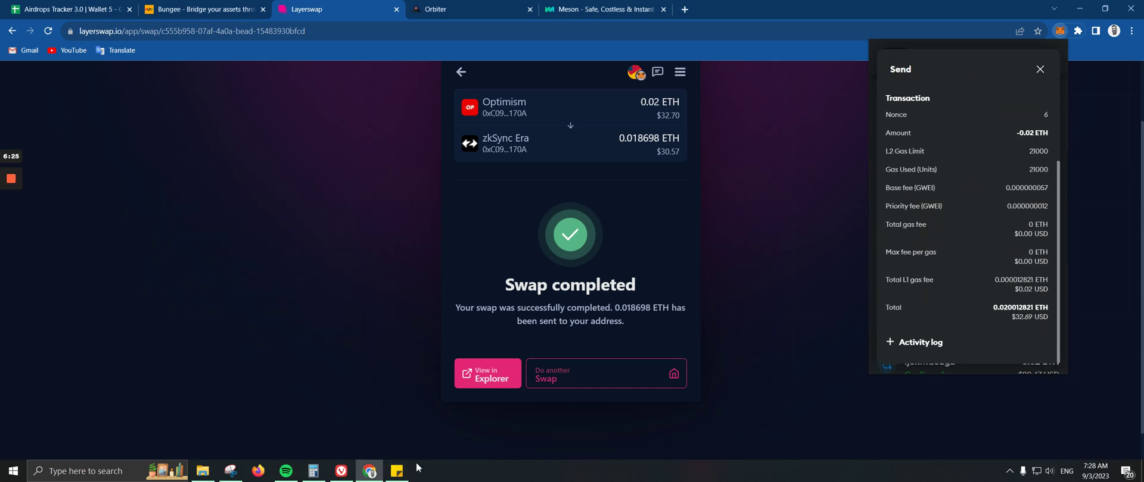
pyautogui.click(396, 471)
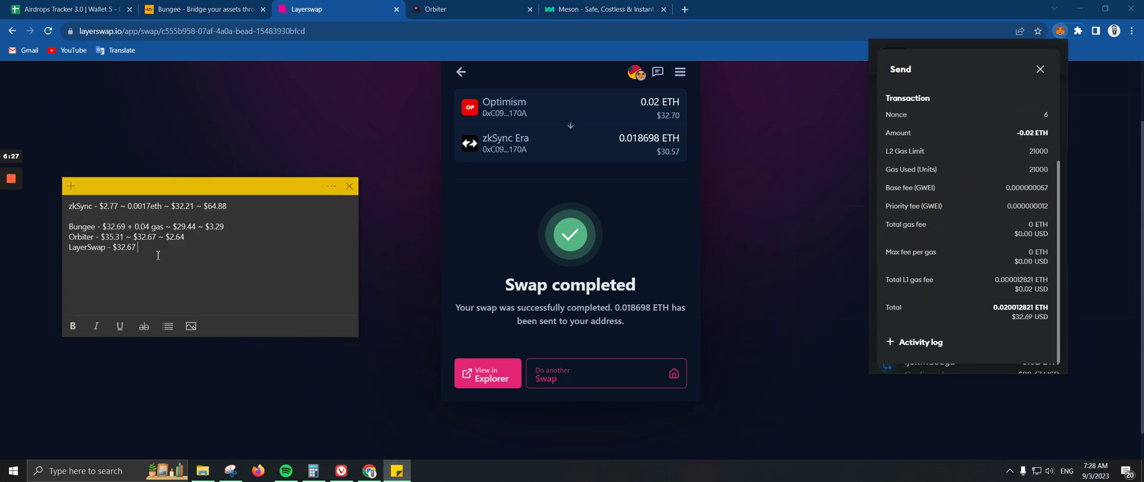
pyautogui.click(138, 249)
pyautogui.press('BackSpace')
pyautogui.press('BackSpace')
# Close the transaction details and switch MetaMask to the zkSync Era Mainnet network.
pyautogui.click(1040, 69)
pyautogui.click(891, 56)
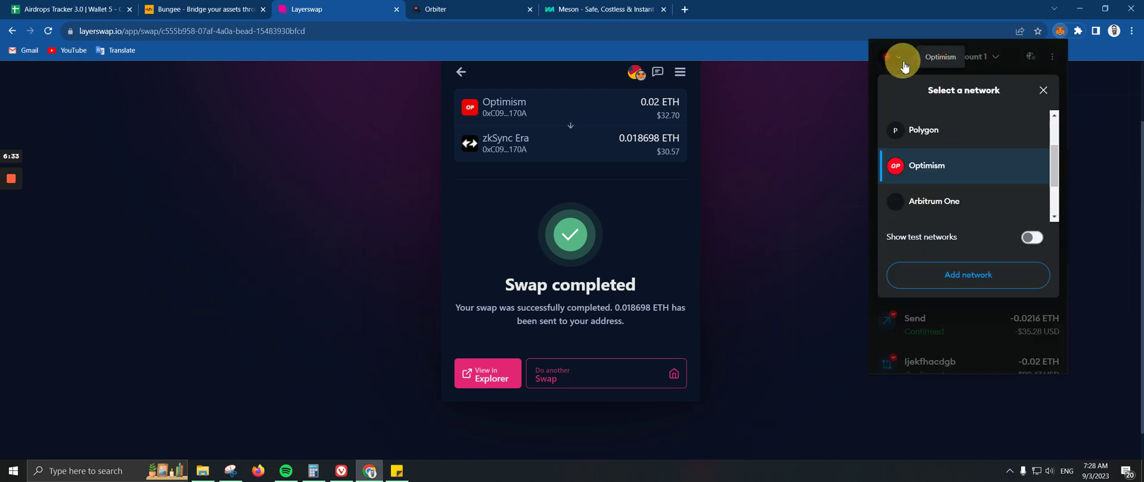
pyautogui.scroll(-2, 961, 210)
pyautogui.click(953, 207)
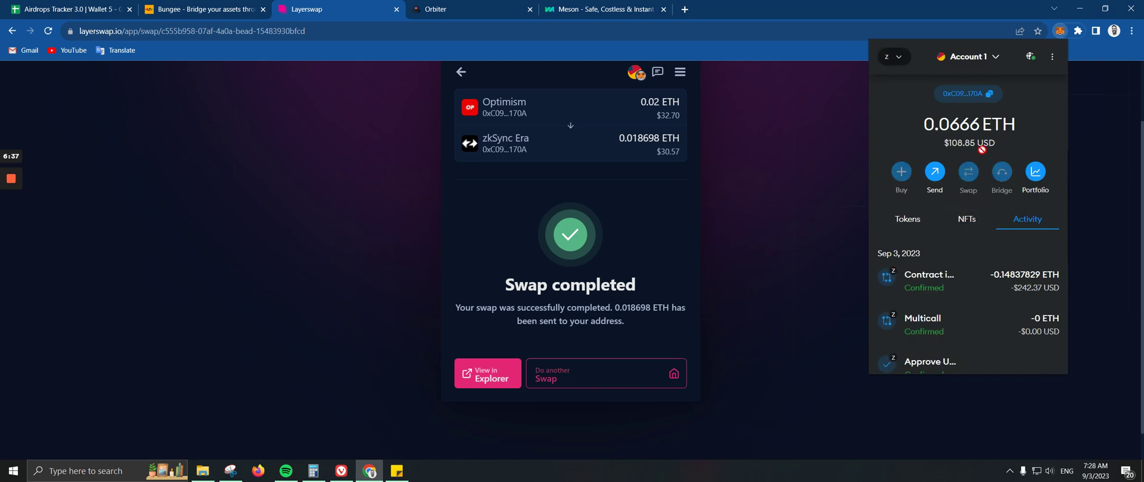
# Reselect the network in MetaMask to refresh Account 1's zkSync Era Mainnet balance.
pyautogui.click(897, 57)
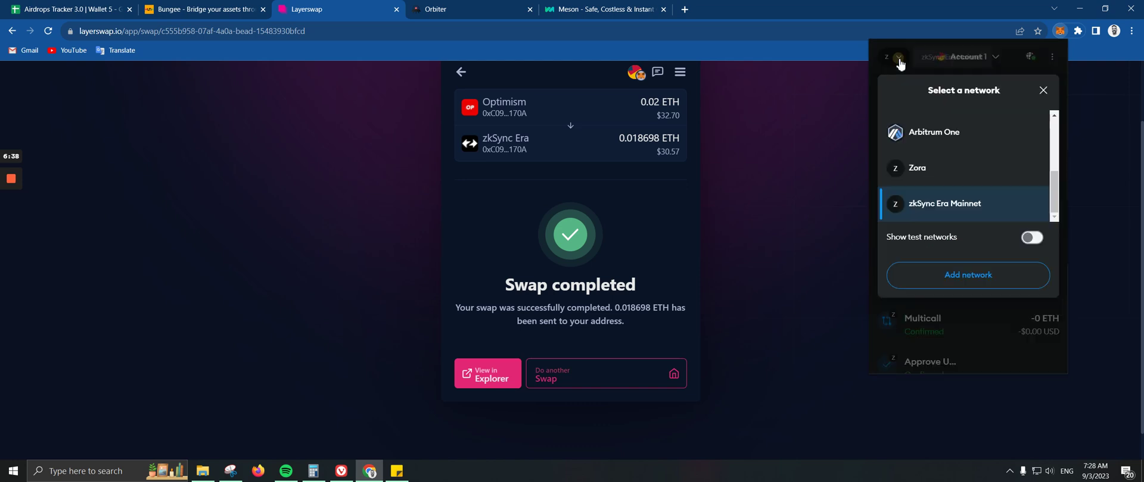
pyautogui.click(1043, 90)
pyautogui.click(907, 219)
pyautogui.click(1024, 219)
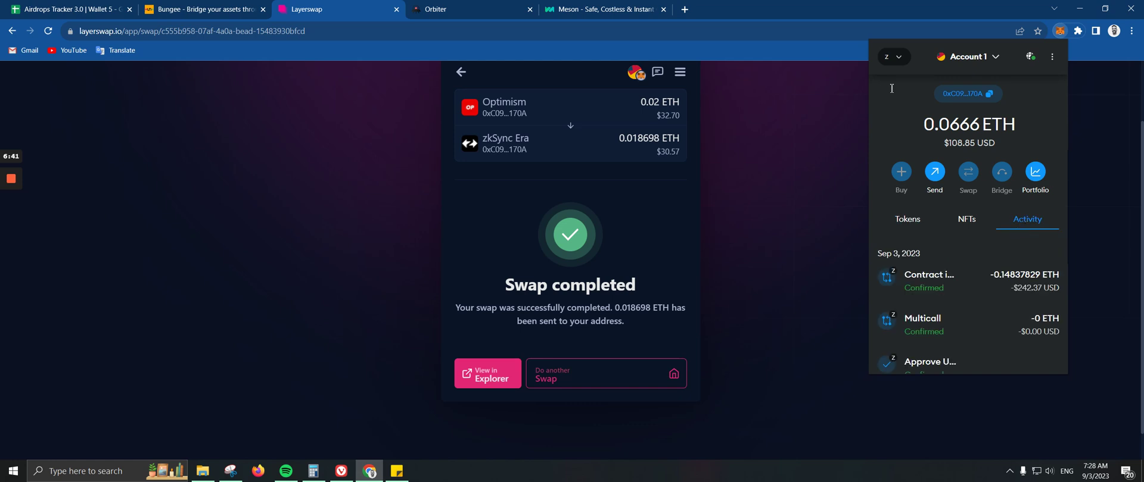
pyautogui.click(894, 57)
pyautogui.click(938, 167)
pyautogui.click(897, 58)
pyautogui.click(923, 170)
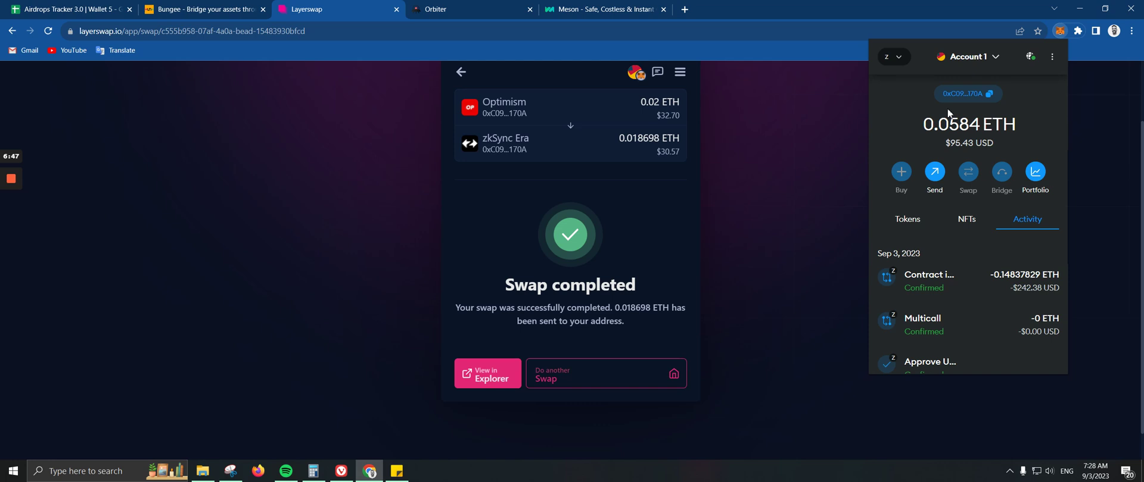
# Clear Calculator and enter the new zkSync balance, 95.43, as the starting value of a subtraction.
pyautogui.click(313, 471)
pyautogui.click(434, 234)
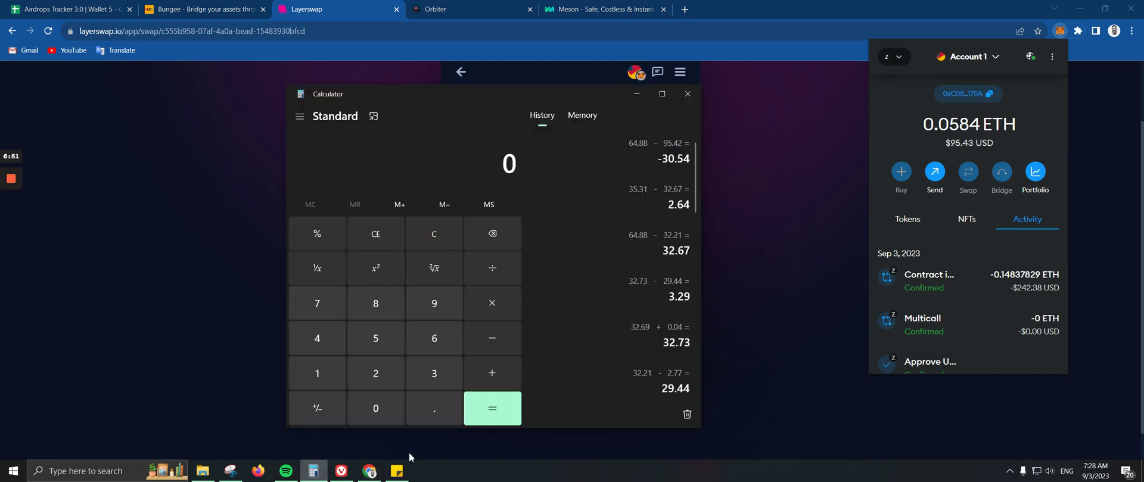
pyautogui.click(396, 471)
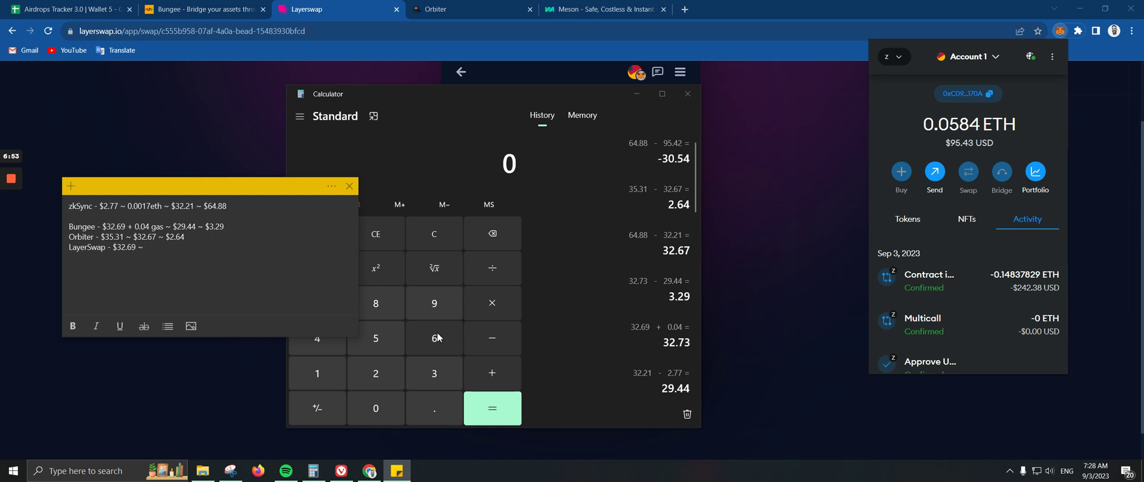
pyautogui.click(438, 303)
pyautogui.click(391, 341)
pyautogui.click(441, 416)
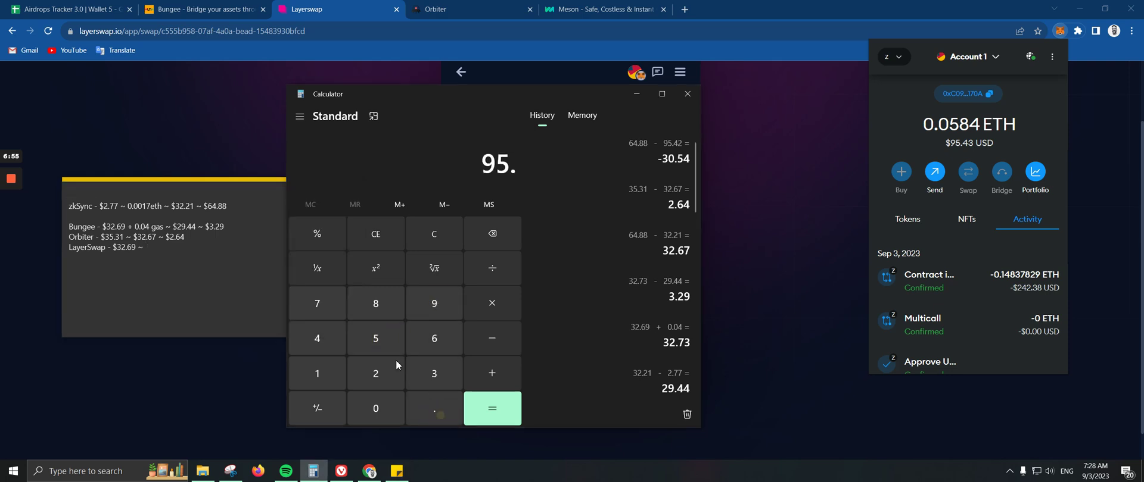
pyautogui.click(384, 345)
pyautogui.click(426, 371)
pyautogui.doubleClick(484, 235)
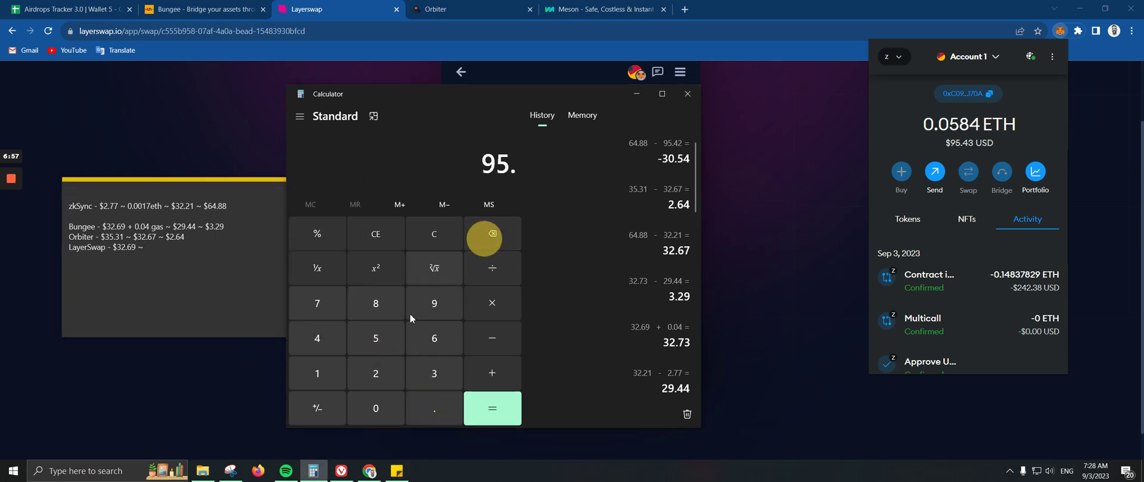
pyautogui.click(318, 339)
pyautogui.click(435, 373)
pyautogui.click(488, 343)
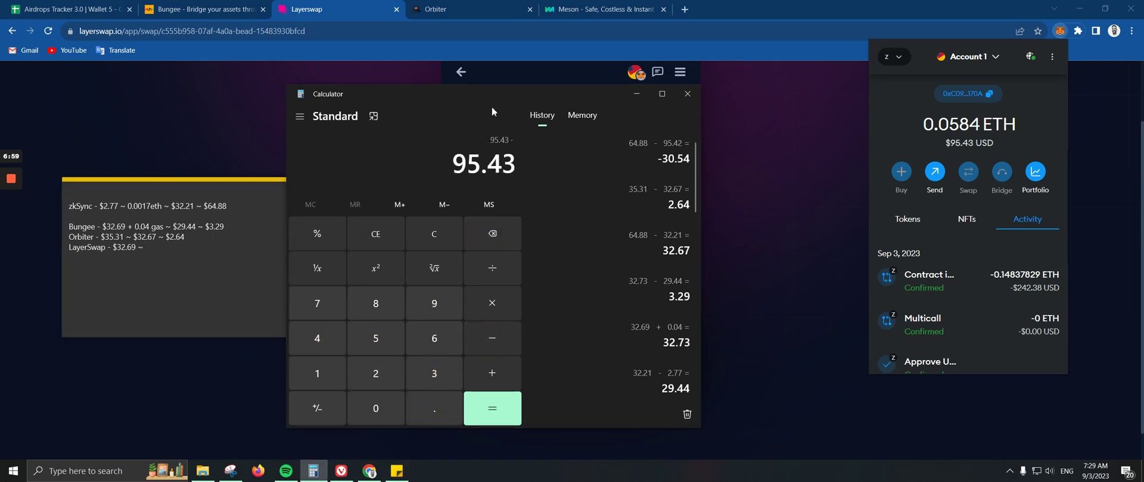
# Subtract the previously noted zkSync balance, 64.88, and append "$30.55 ~" to the LayerSwap line in the sticky note.
pyautogui.moveTo(494, 95); pyautogui.dragTo(580, 88)
pyautogui.click(511, 331)
pyautogui.click(424, 333)
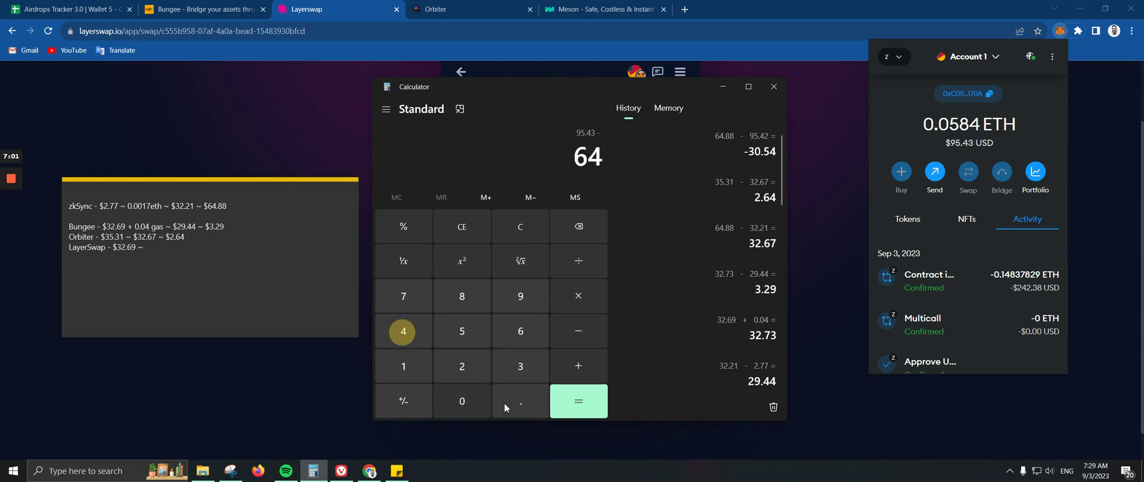
pyautogui.click(520, 402)
pyautogui.doubleClick(462, 295)
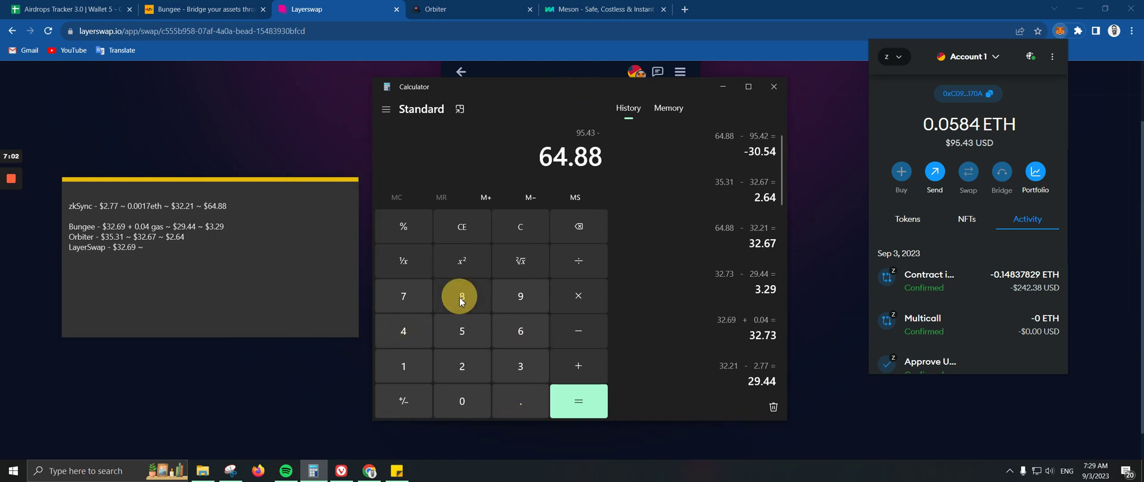
pyautogui.click(572, 398)
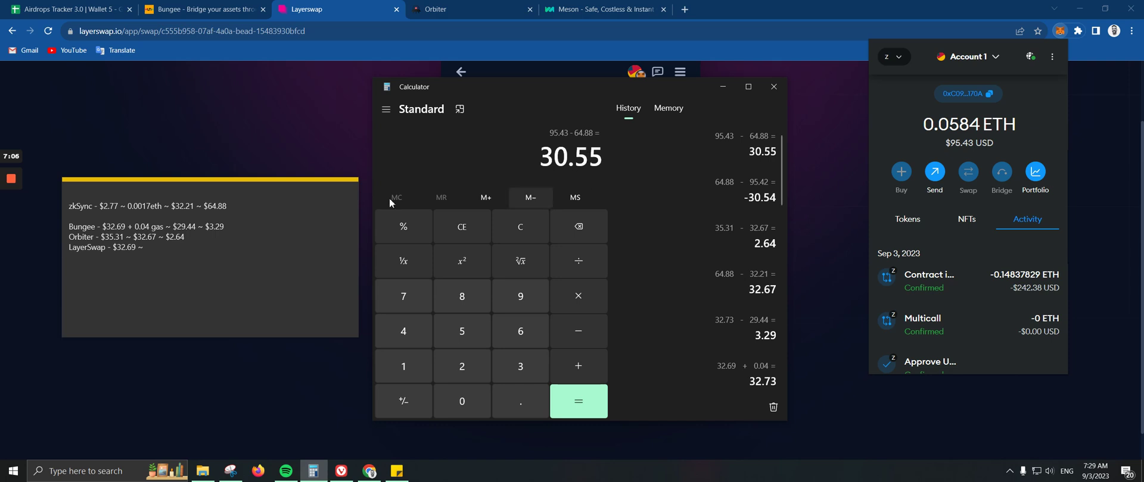
pyautogui.click(197, 248)
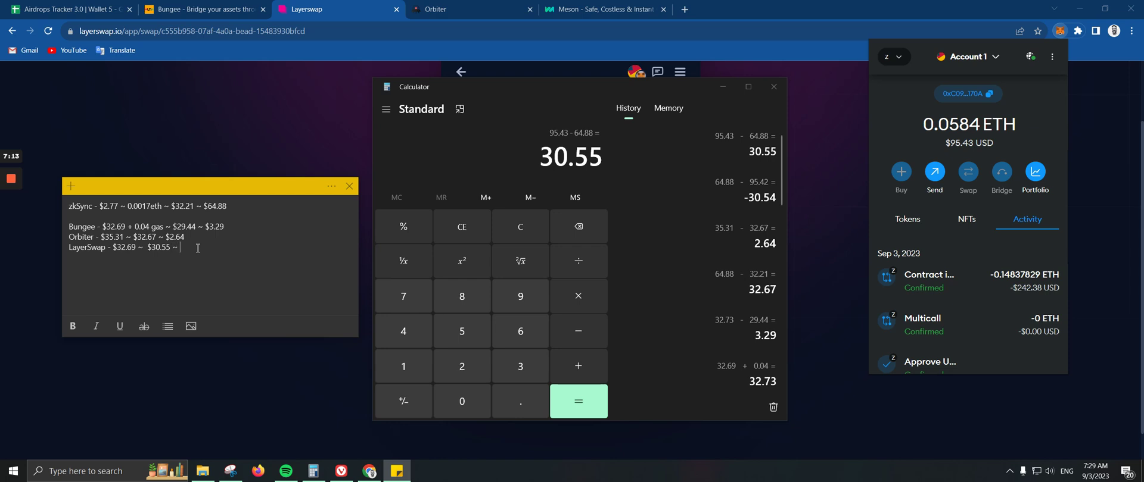
# Clear Calculator and enter LayerSwap's sent amount, 32.69, as the starting value of a subtraction.
pyautogui.click(519, 236)
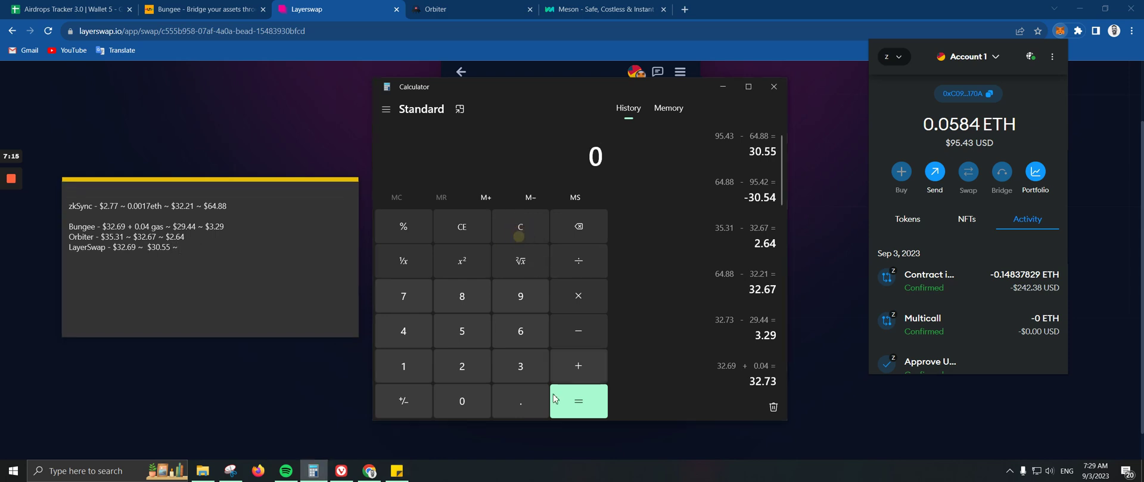
pyautogui.click(510, 371)
pyautogui.click(461, 367)
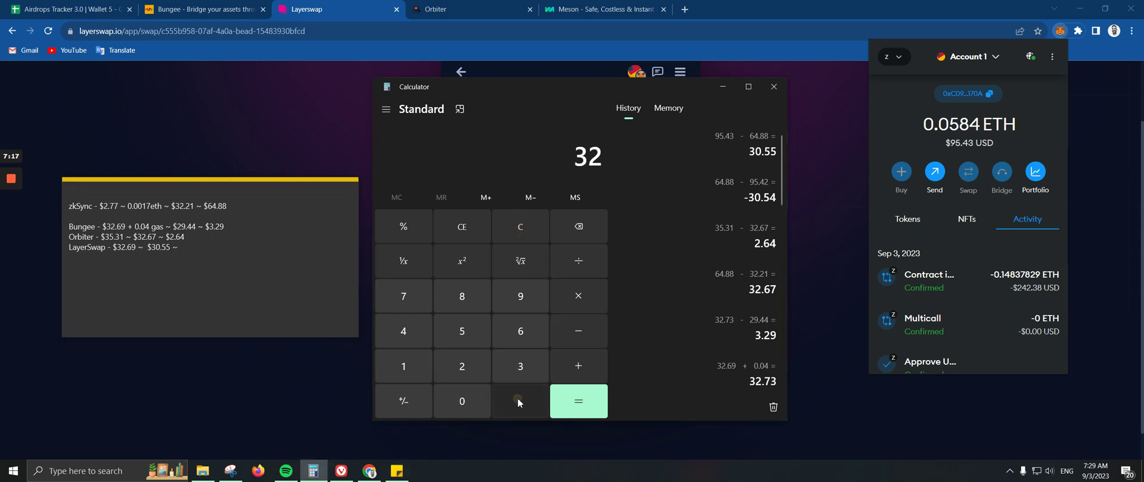
pyautogui.click(518, 399)
pyautogui.click(521, 331)
pyautogui.click(520, 296)
pyautogui.click(595, 337)
# Subtract LayerSwap's received amount, 30.55, and append "$2.14" to the LayerSwap line in the sticky note.
pyautogui.click(522, 375)
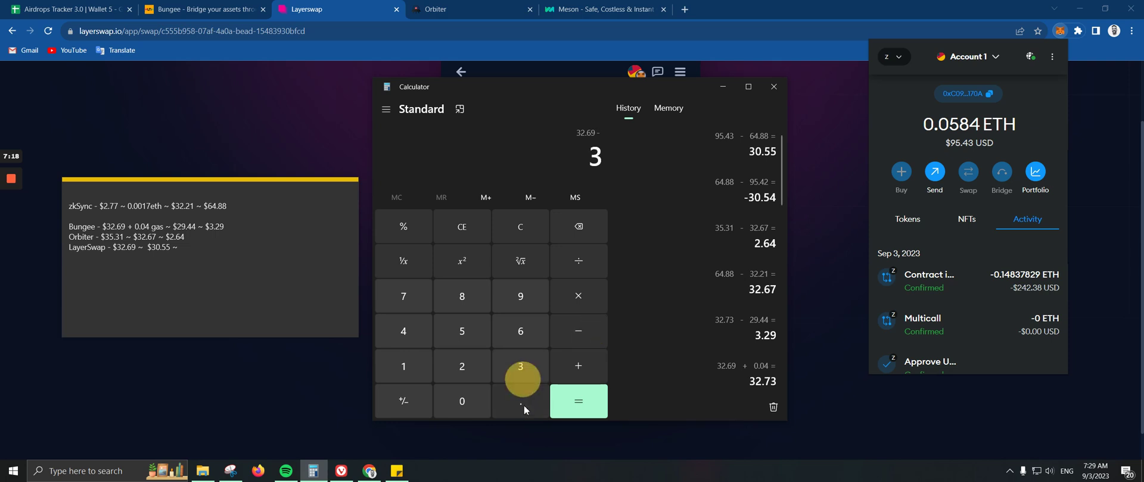
pyautogui.click(479, 404)
pyautogui.click(523, 405)
pyautogui.click(470, 337)
pyautogui.click(469, 338)
pyautogui.click(581, 401)
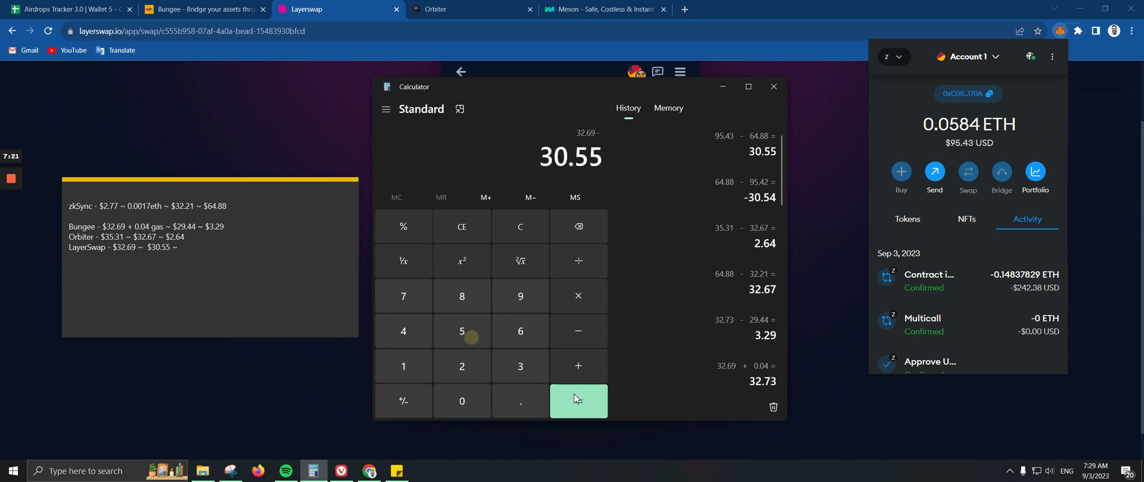
pyautogui.click(232, 251)
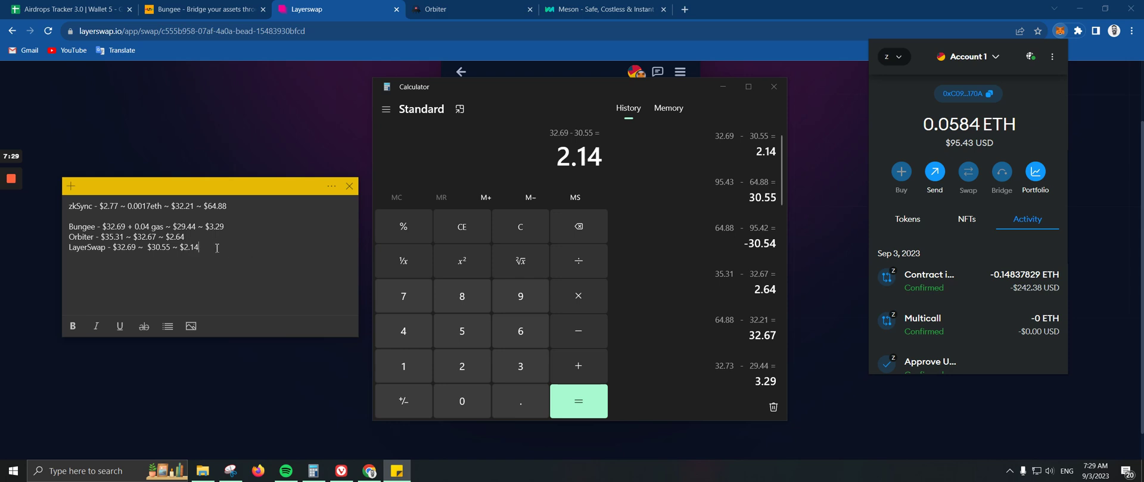
# Compare the costs noted for Bungee, Orbiter and LayerSwap in the sticky note.
pyautogui.moveTo(224, 227); pyautogui.dragTo(204, 227)
pyautogui.click(179, 233)
pyautogui.click(190, 238)
pyautogui.click(192, 246)
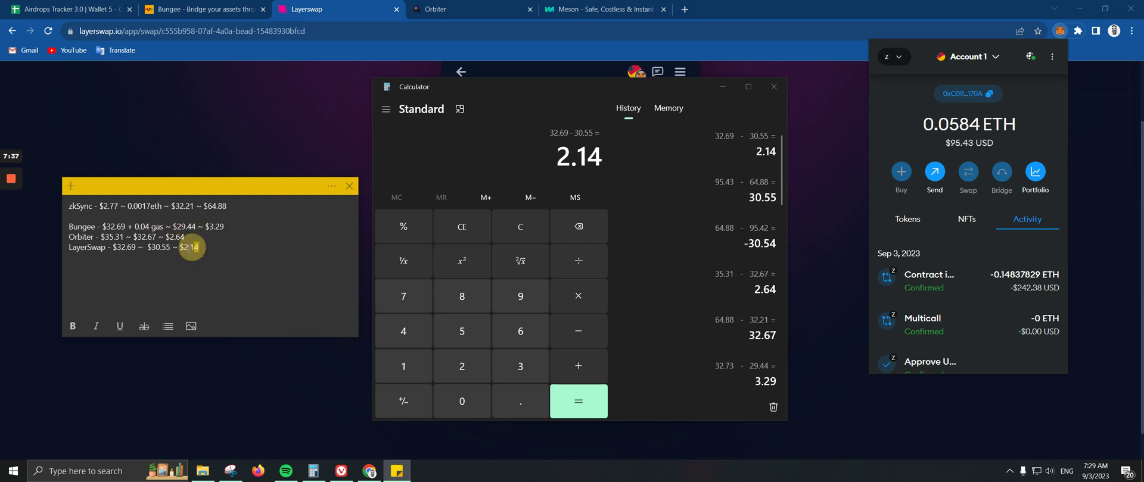
pyautogui.click(217, 250)
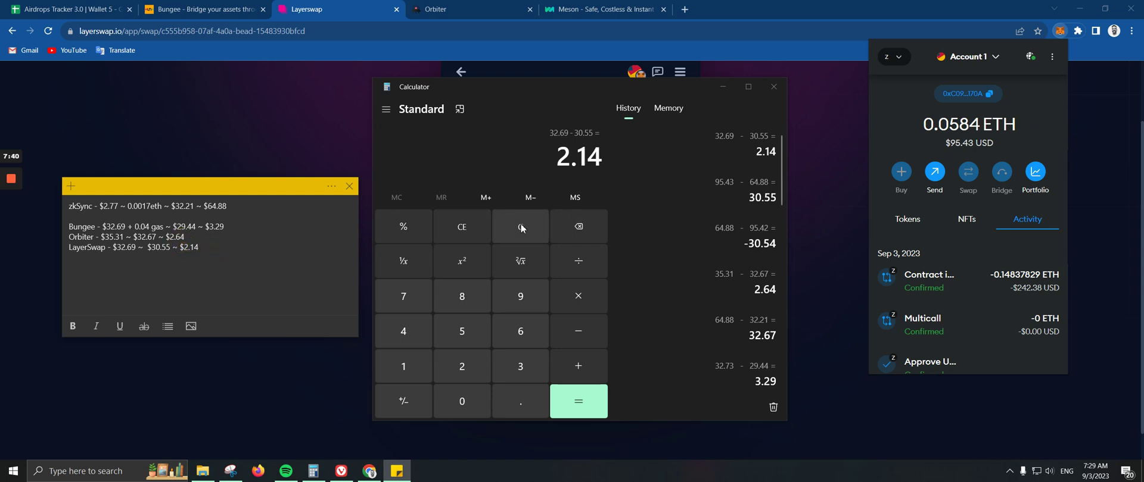
# Clear and minimize Calculator, and start a new line below the LayerSwap entry in the sticky note.
pyautogui.click(541, 232)
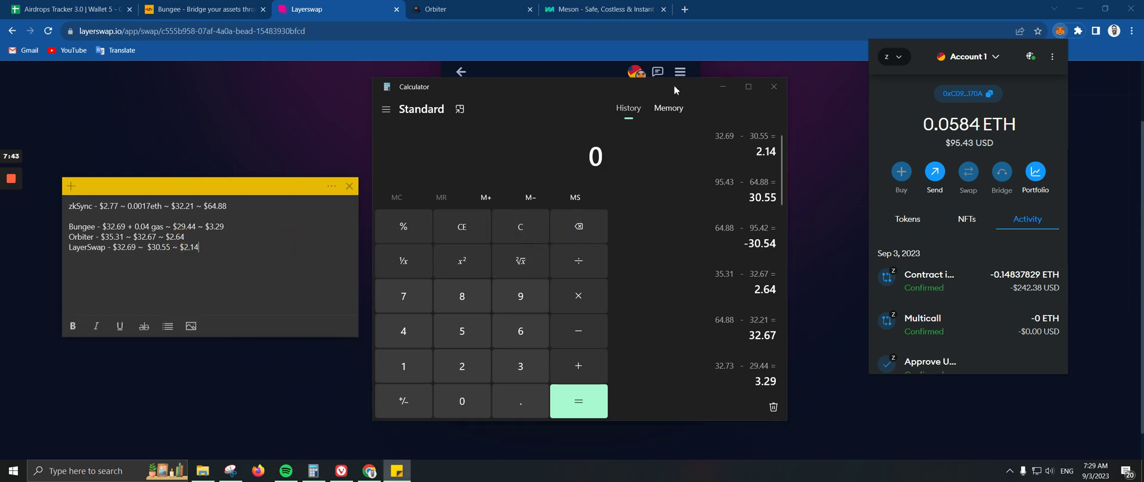
pyautogui.click(718, 93)
pyautogui.click(275, 256)
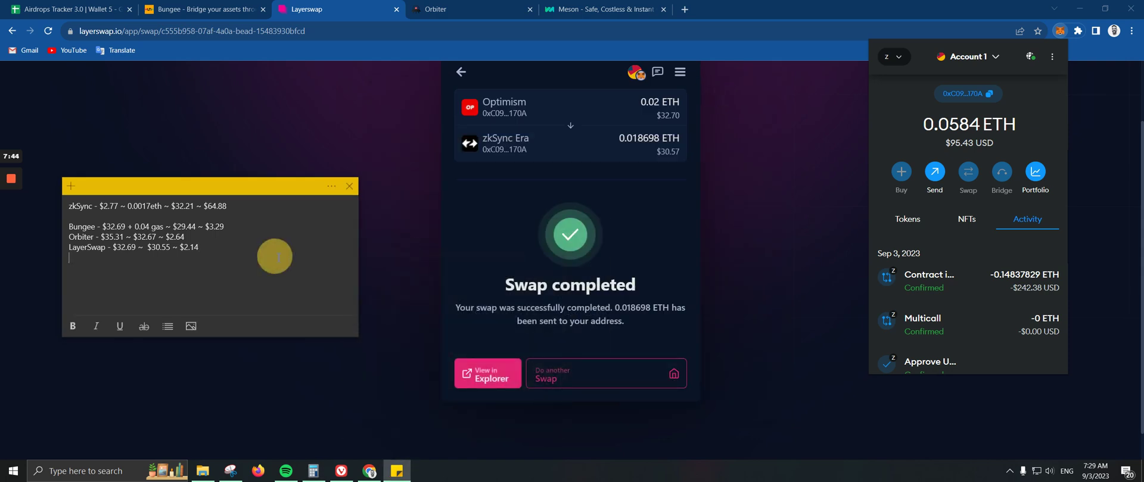
# Switch to the Meson site and connect the MetaMask wallet to it.
pyautogui.click(587, 7)
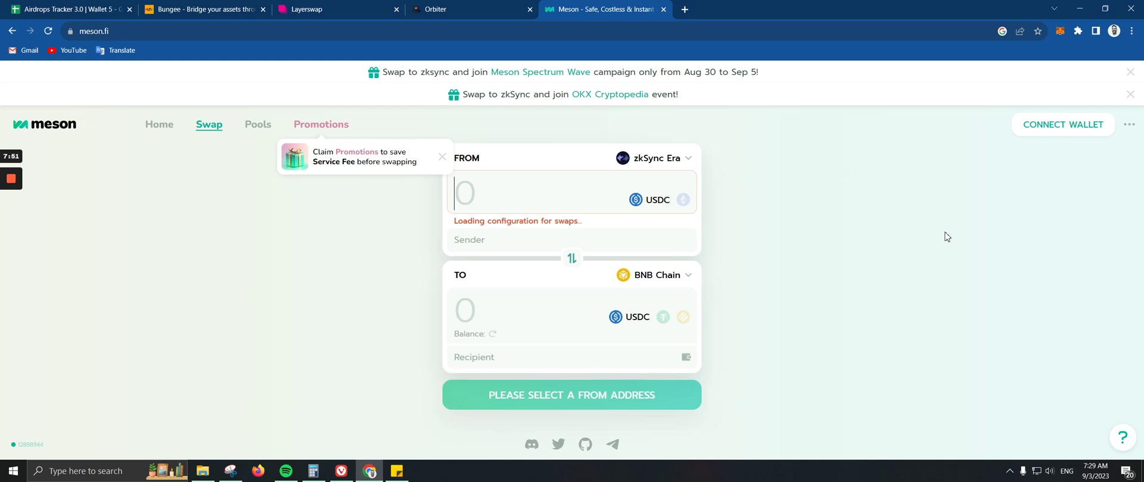
pyautogui.click(1089, 126)
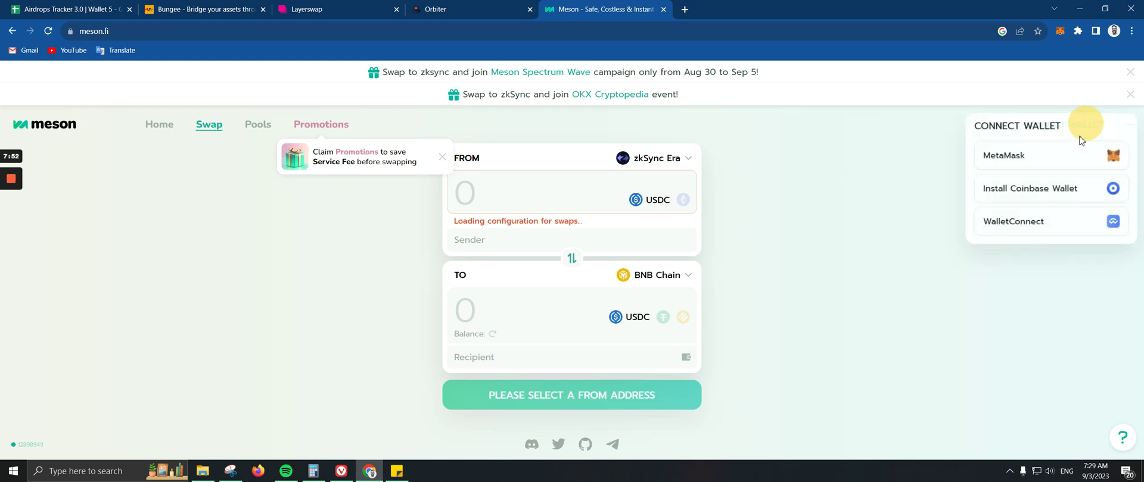
pyautogui.click(1018, 147)
pyautogui.moveTo(1030, 9); pyautogui.dragTo(284, 109)
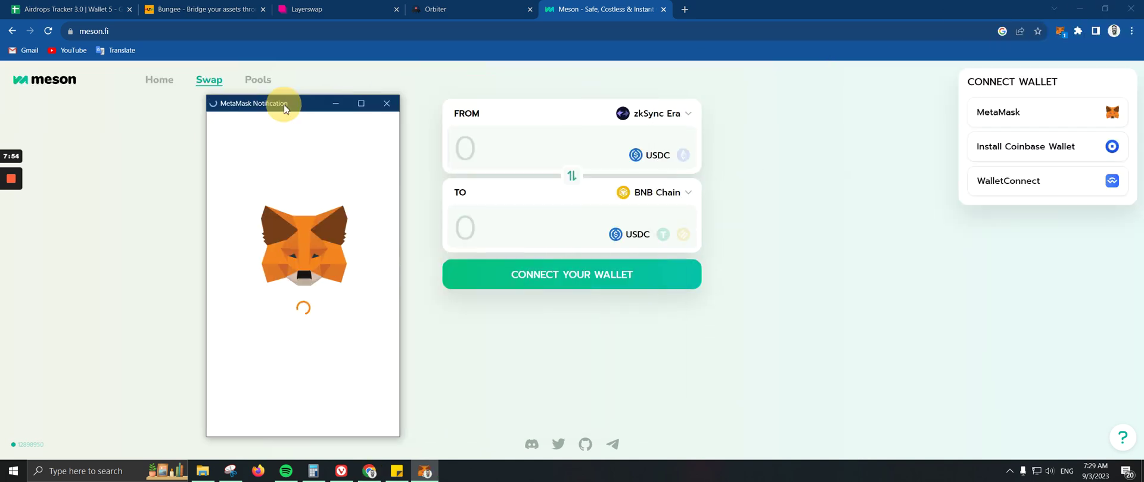
pyautogui.click(369, 411)
pyautogui.click(367, 415)
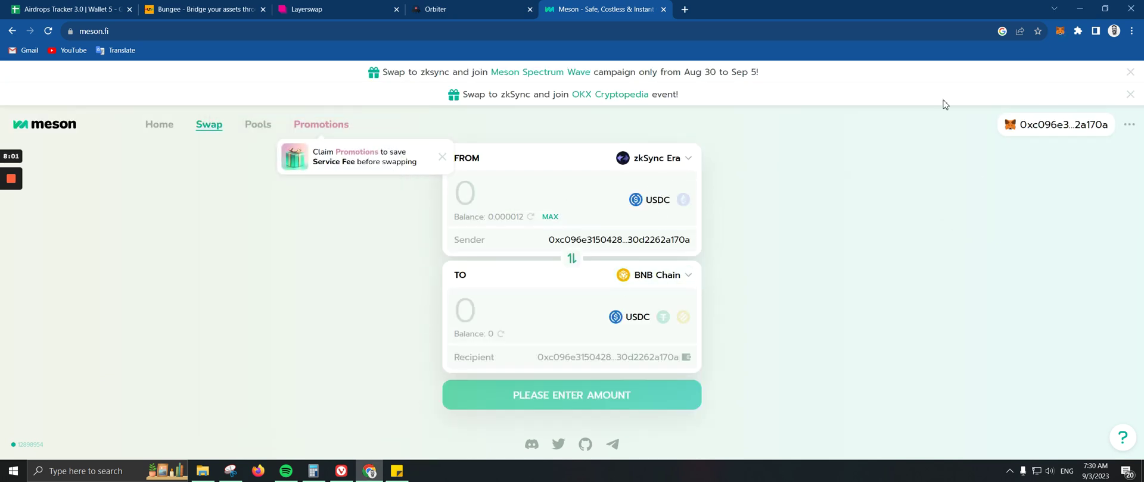
# Switch MetaMask from zkSync Era Mainnet to the Optimism network.
pyautogui.click(1054, 34)
pyautogui.click(892, 56)
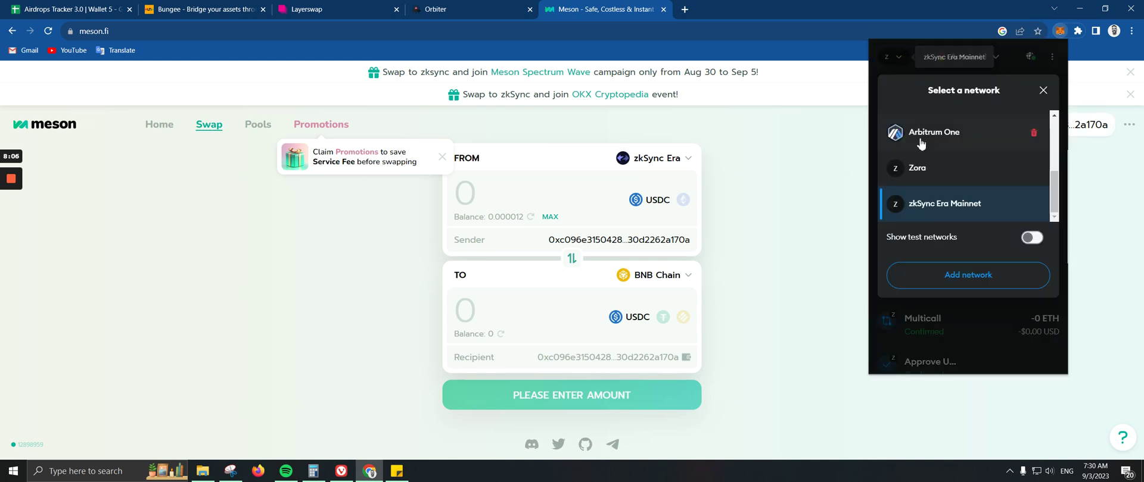
pyautogui.scroll(2, 939, 161)
pyautogui.press('Escape')
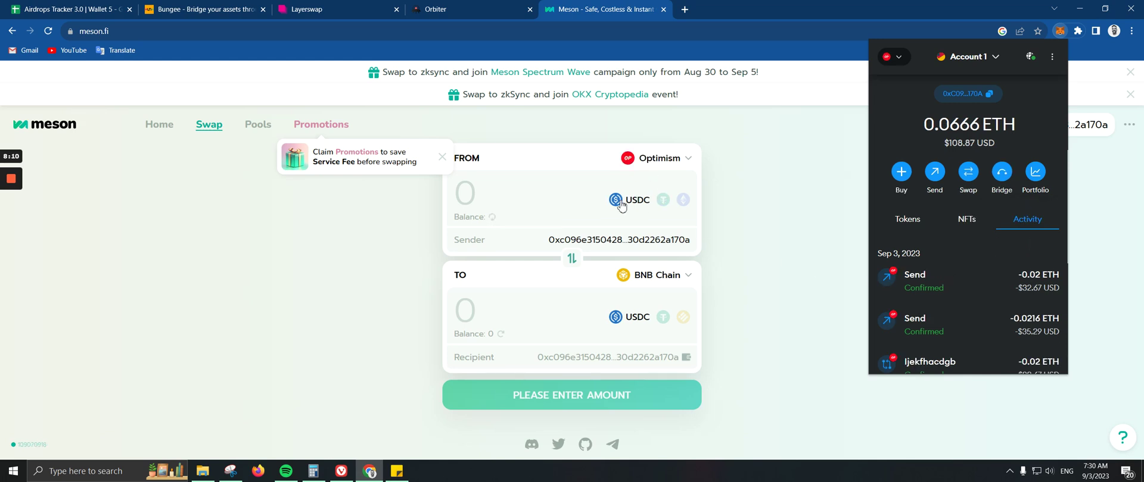
# Set the Meson swap to send the maximum 32.118242 USDC from Optimism and note "MesonFi - $32.11" in the sticky note.
pyautogui.click(621, 205)
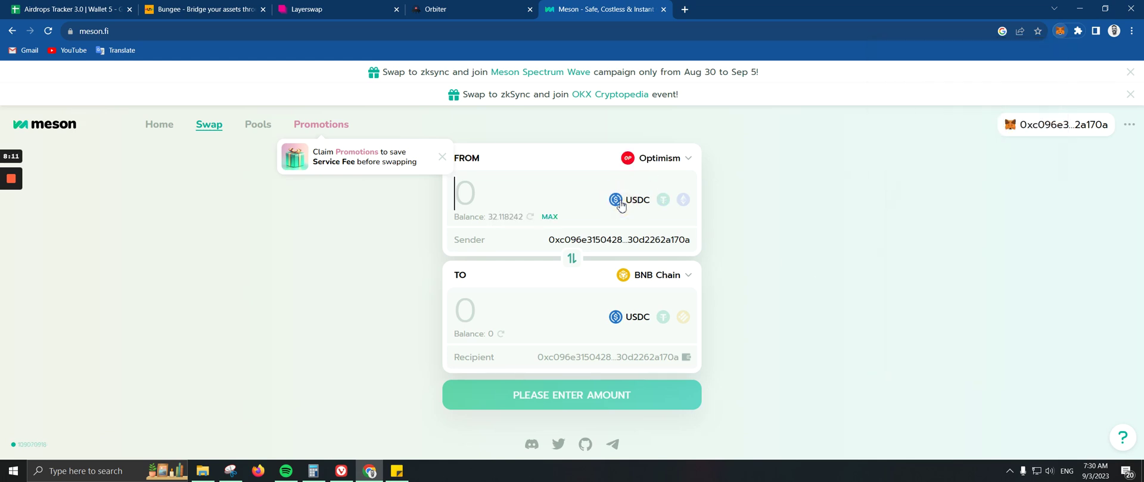
pyautogui.click(554, 221)
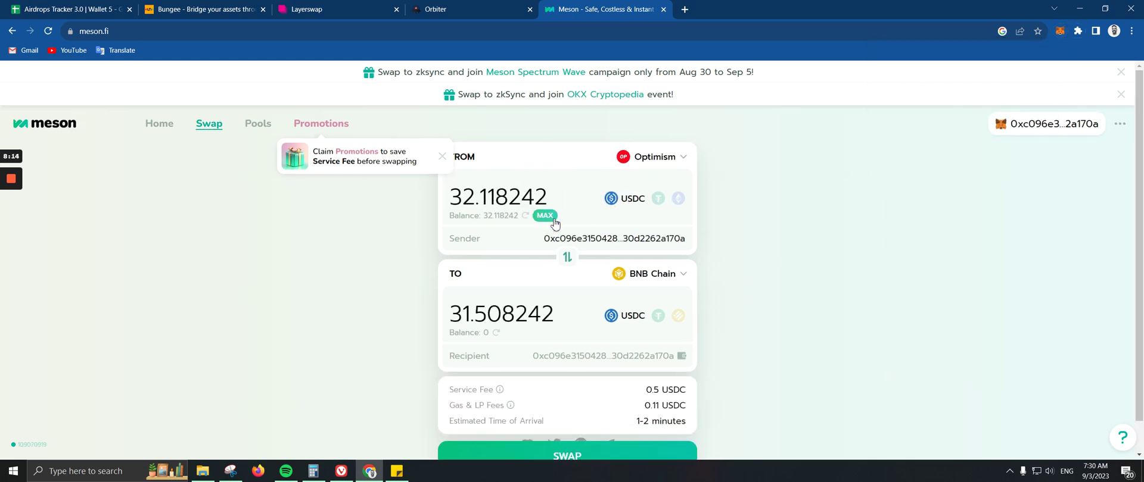
pyautogui.scroll(-1, 553, 392)
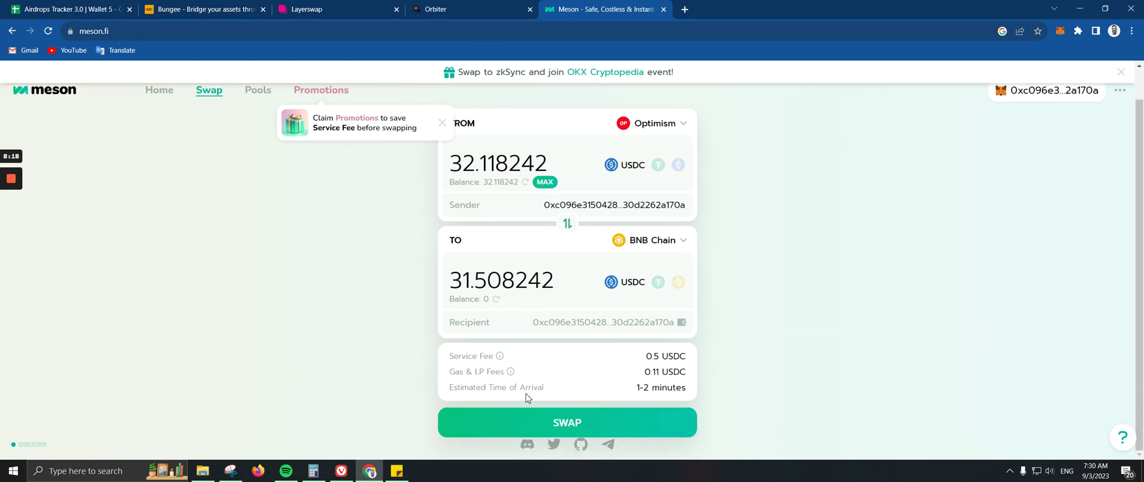
pyautogui.click(396, 471)
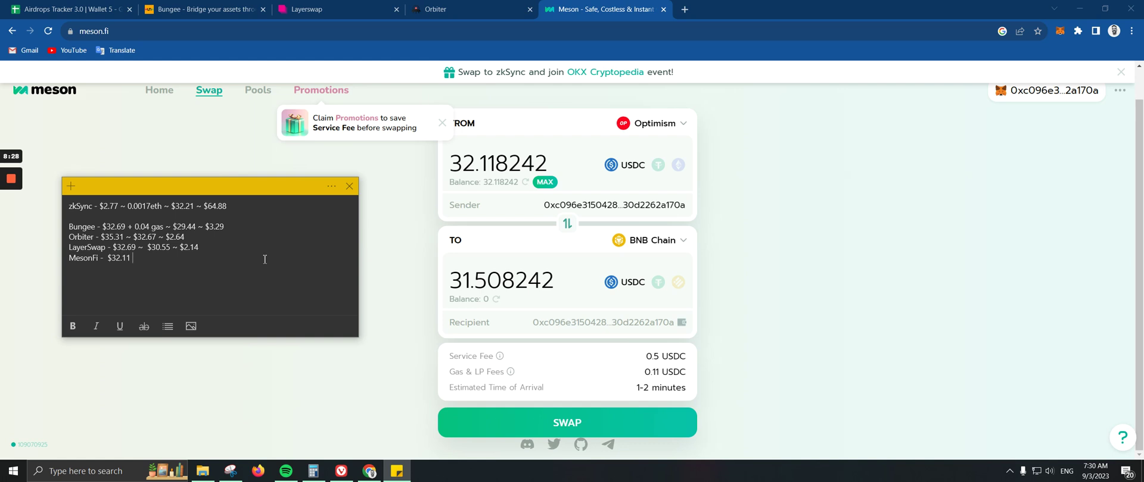
# Start the Meson swap and approve its 32.118242 USDC spending cap in MetaMask.
pyautogui.click(651, 424)
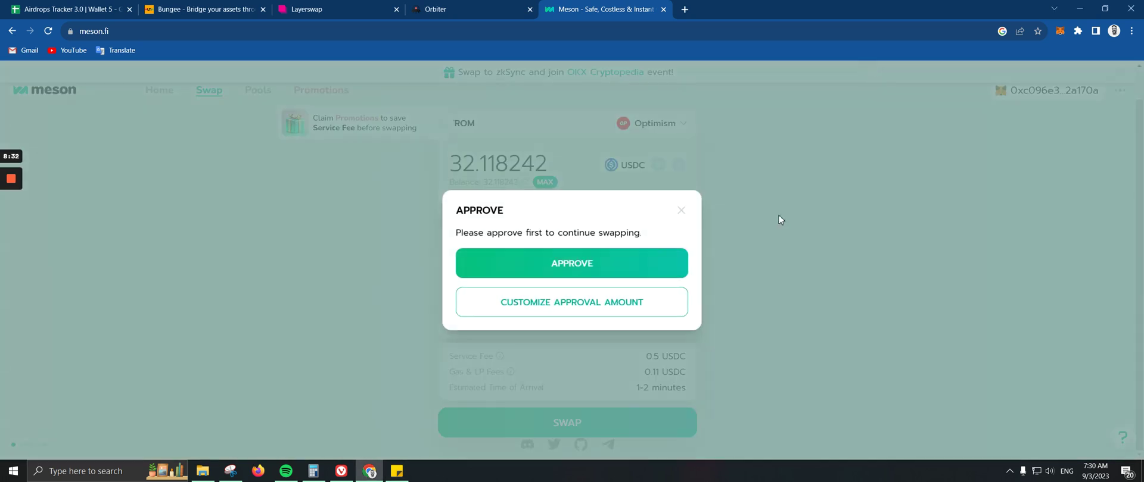
pyautogui.click(620, 261)
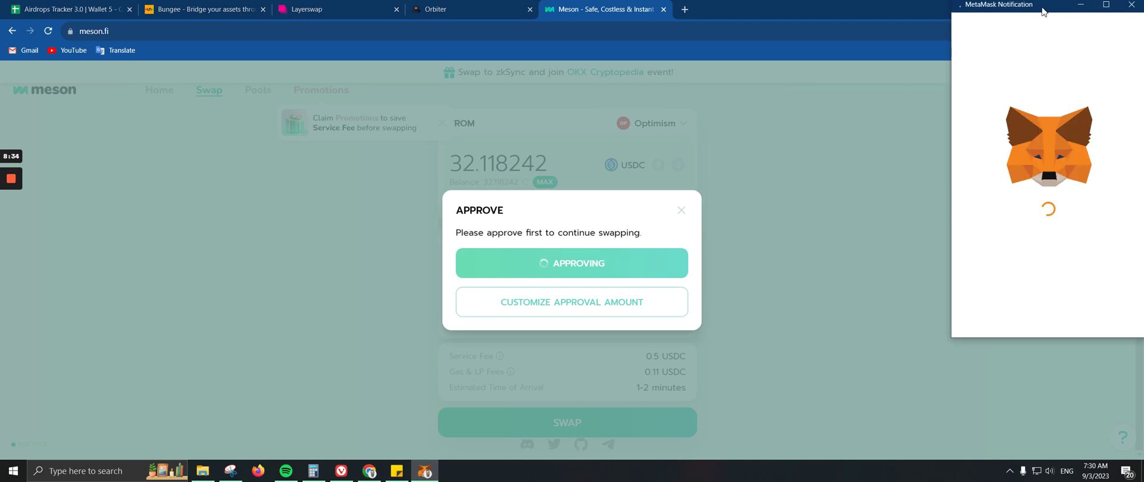
pyautogui.moveTo(1045, 5); pyautogui.dragTo(616, 72)
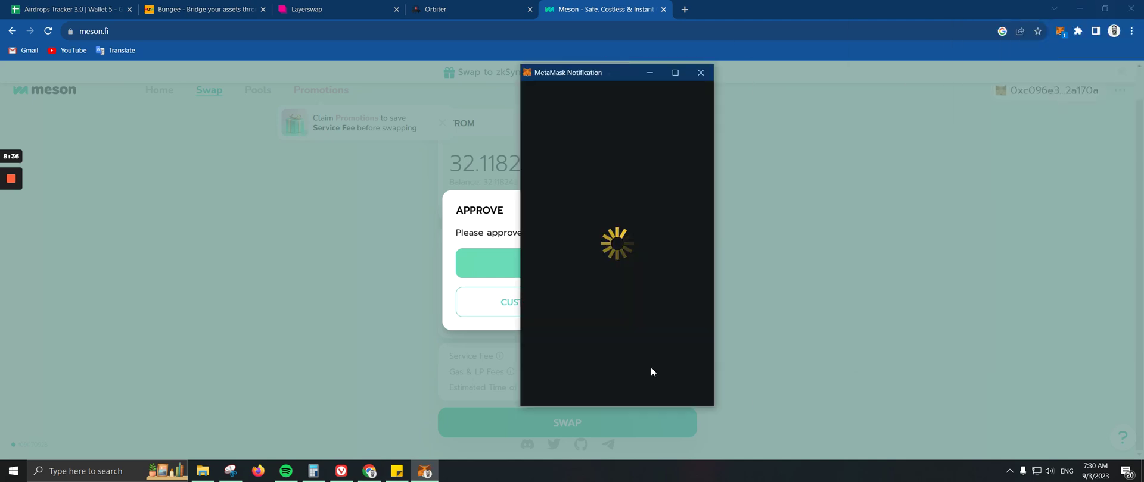
pyautogui.click(655, 387)
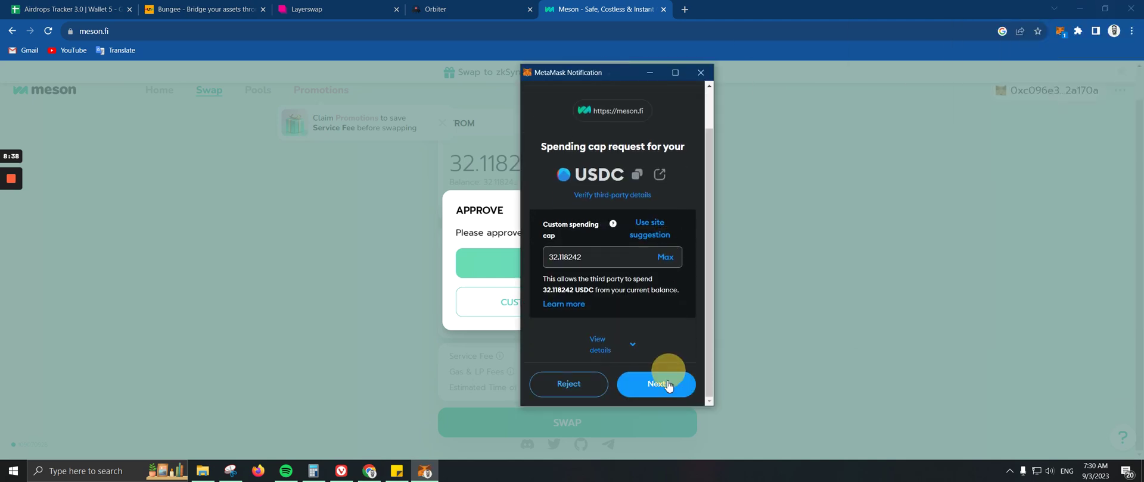
pyautogui.scroll(-2, 655, 384)
pyautogui.click(659, 383)
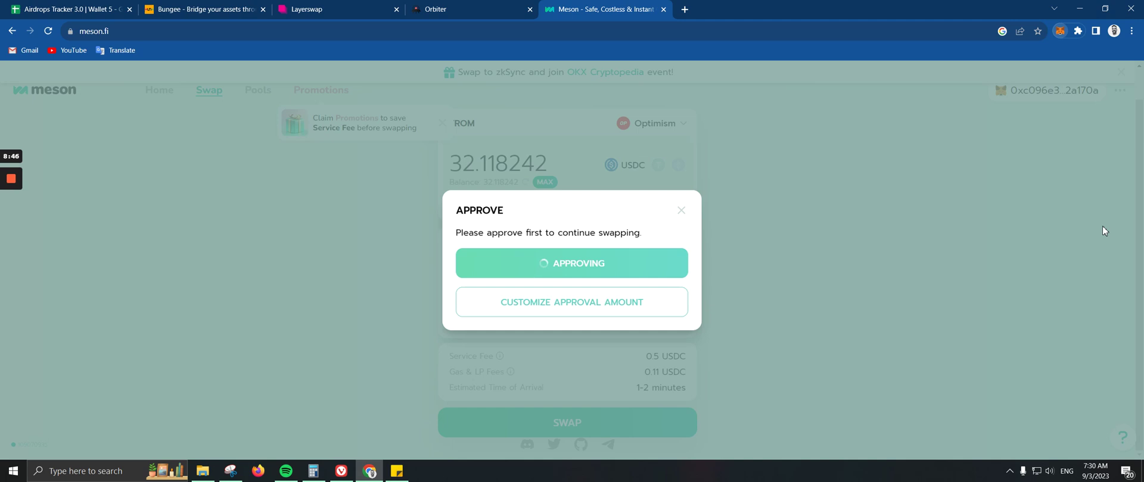
# Check the USDC approval's status and the token list for the Optimism account in MetaMask.
pyautogui.hotkey('alt', 'shift', 'm')
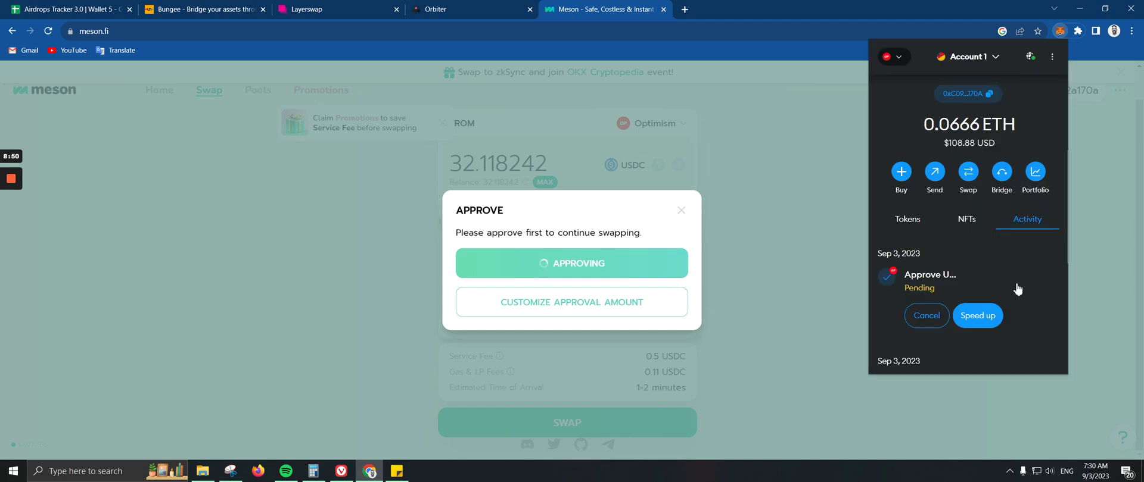
pyautogui.click(912, 222)
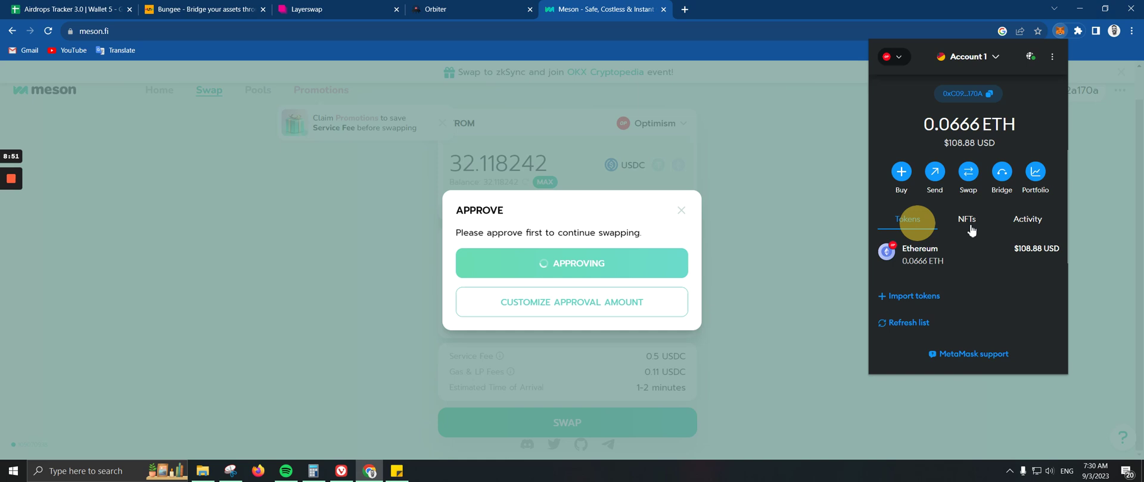
pyautogui.click(1030, 223)
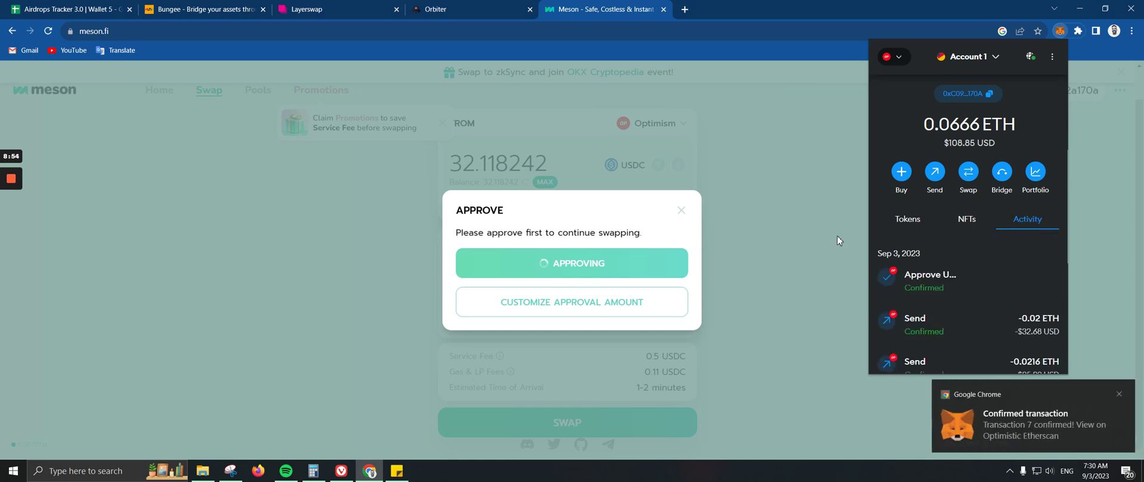
pyautogui.click(922, 218)
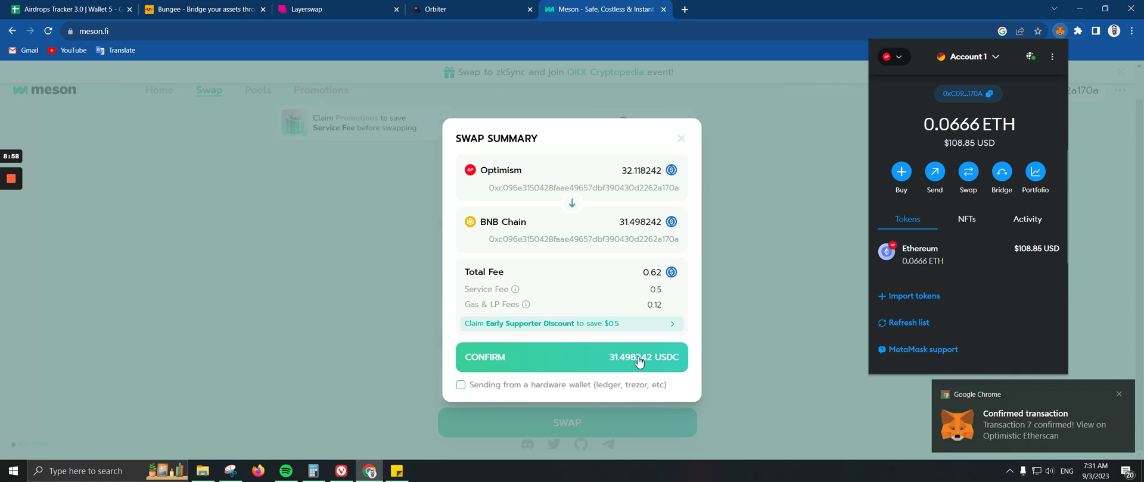
pyautogui.click(657, 364)
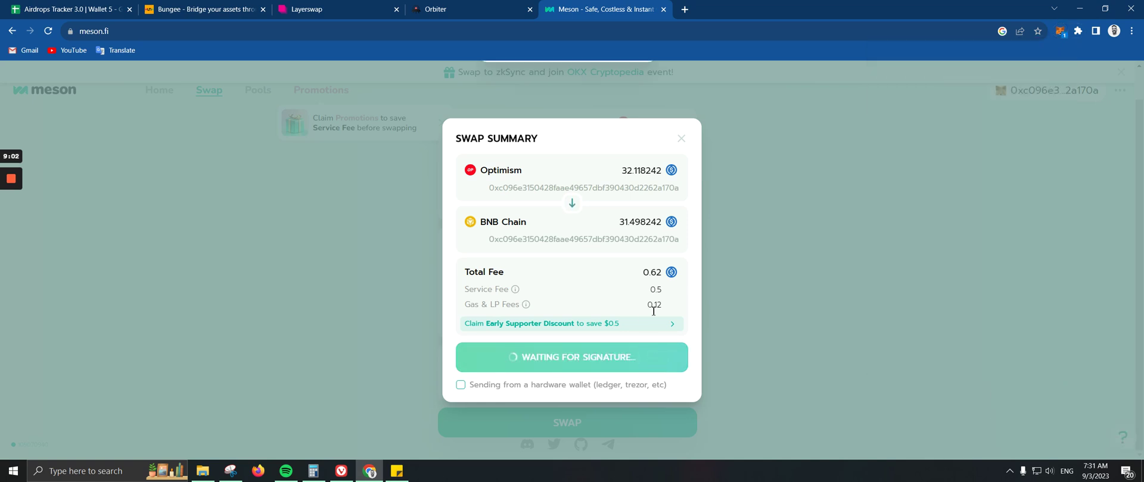
pyautogui.click(632, 327)
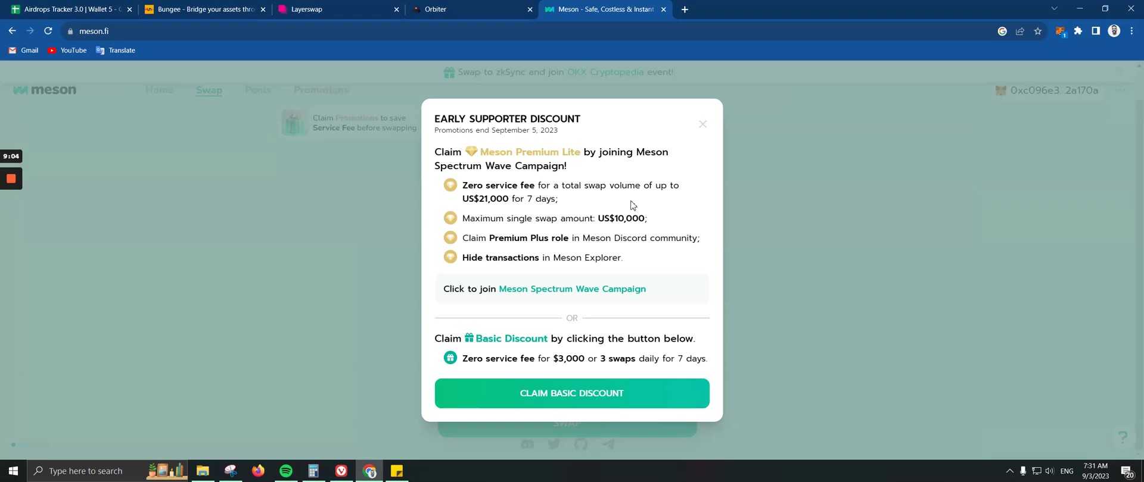
pyautogui.click(703, 124)
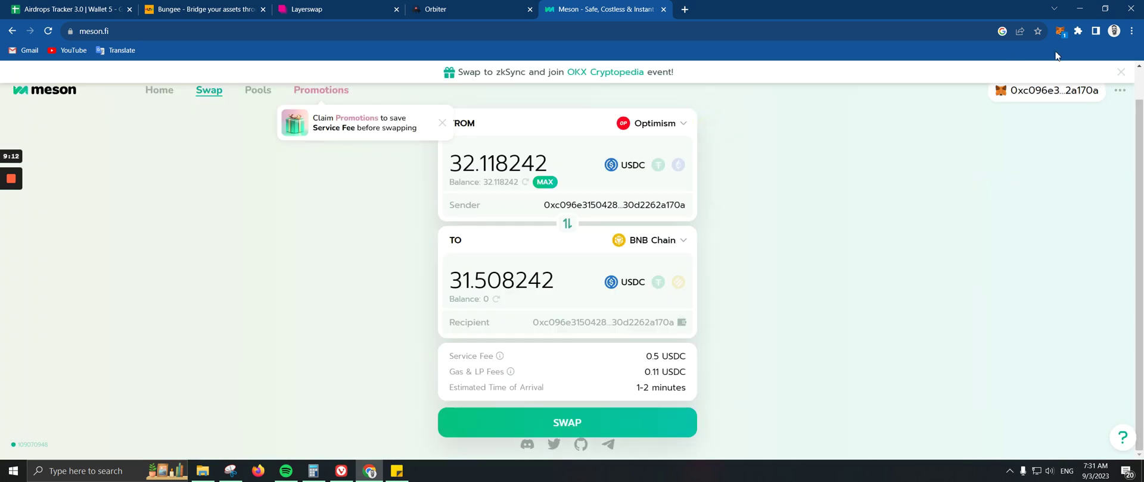
pyautogui.click(1061, 34)
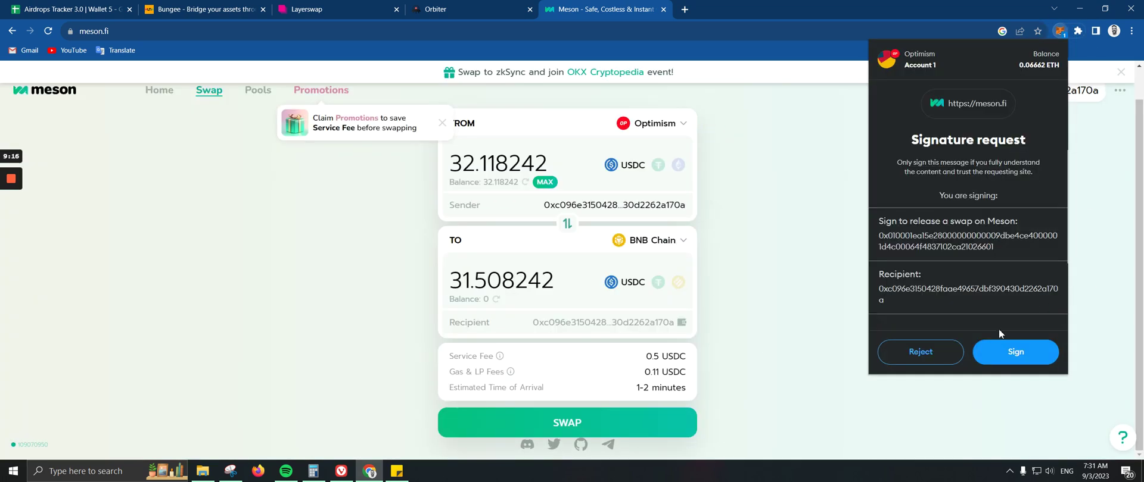
pyautogui.click(933, 354)
pyautogui.click(723, 250)
# Change the Meson swap's destination network to zkSync Era and set the maximum 32.118242 USDC as the amount again.
pyautogui.click(655, 240)
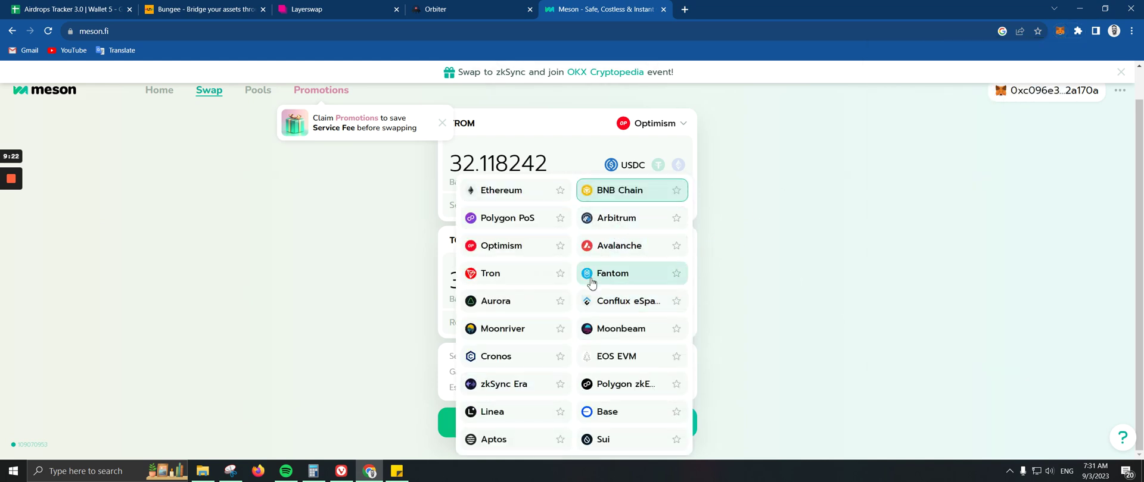
pyautogui.click(512, 384)
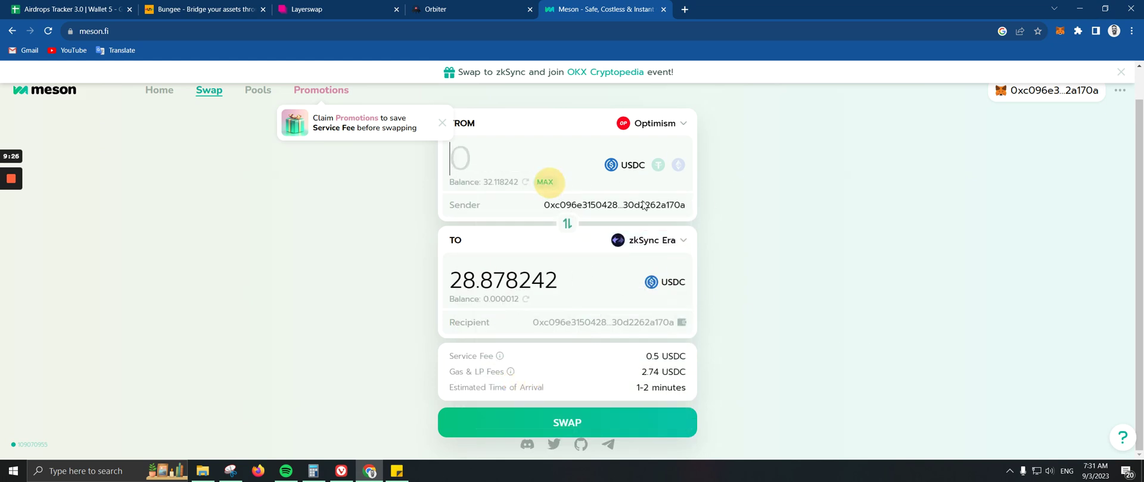
pyautogui.click(544, 215)
pyautogui.scroll(-1, 792, 245)
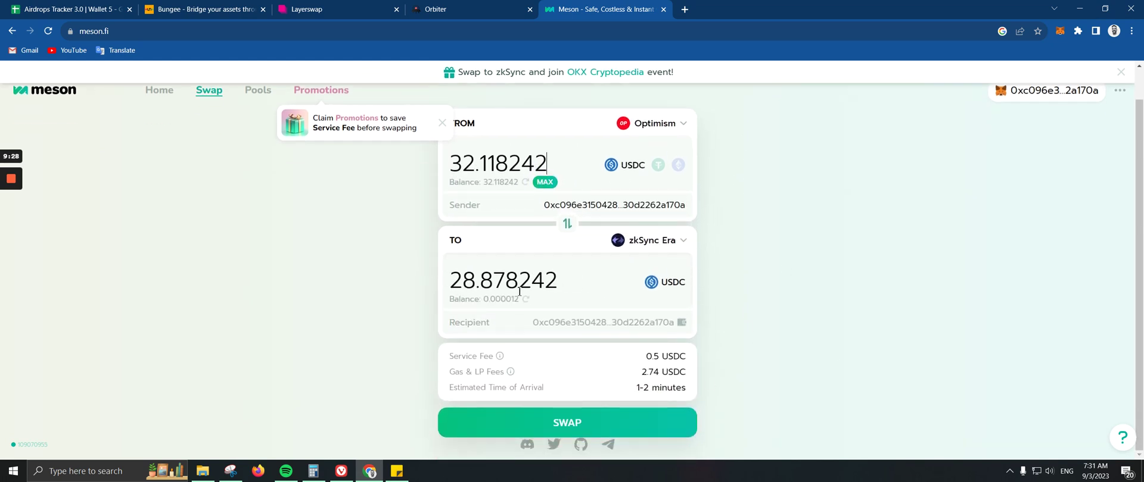
# Submit the Meson swap of 32.118242 USDC from Optimism to zkSync Era, signing the request and confirming the transaction in MetaMask.
pyautogui.click(607, 430)
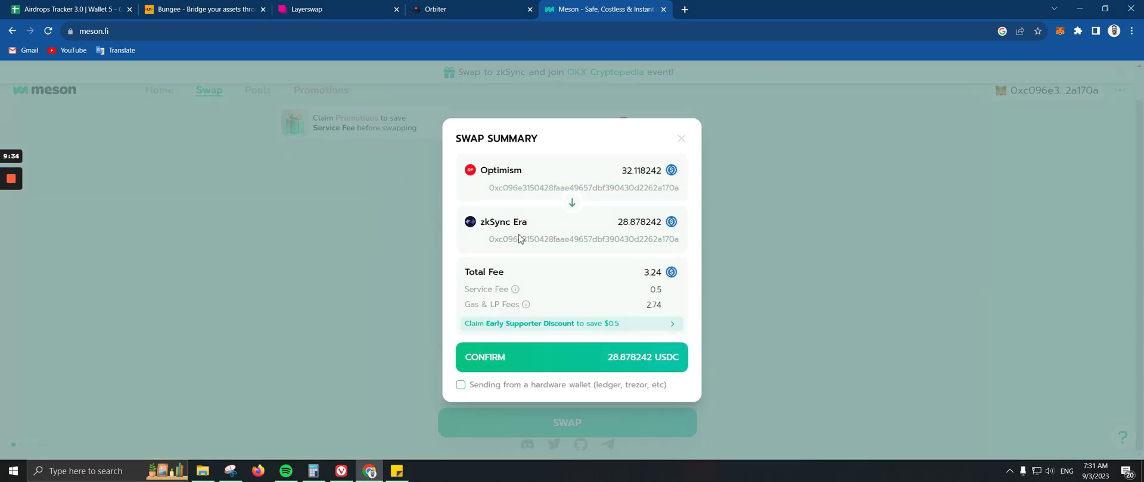
pyautogui.click(572, 358)
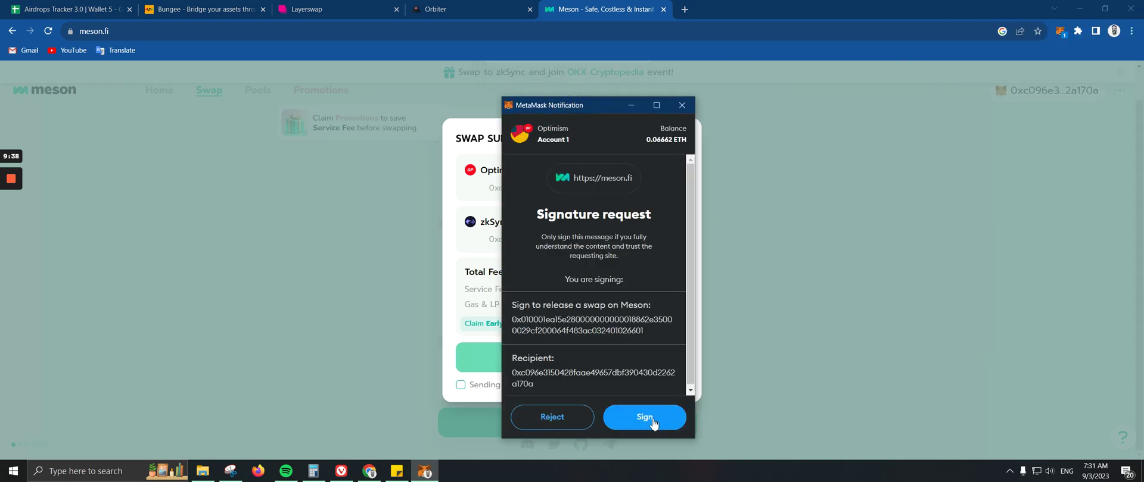
pyautogui.click(644, 418)
pyautogui.moveTo(1022, 13); pyautogui.dragTo(709, 51)
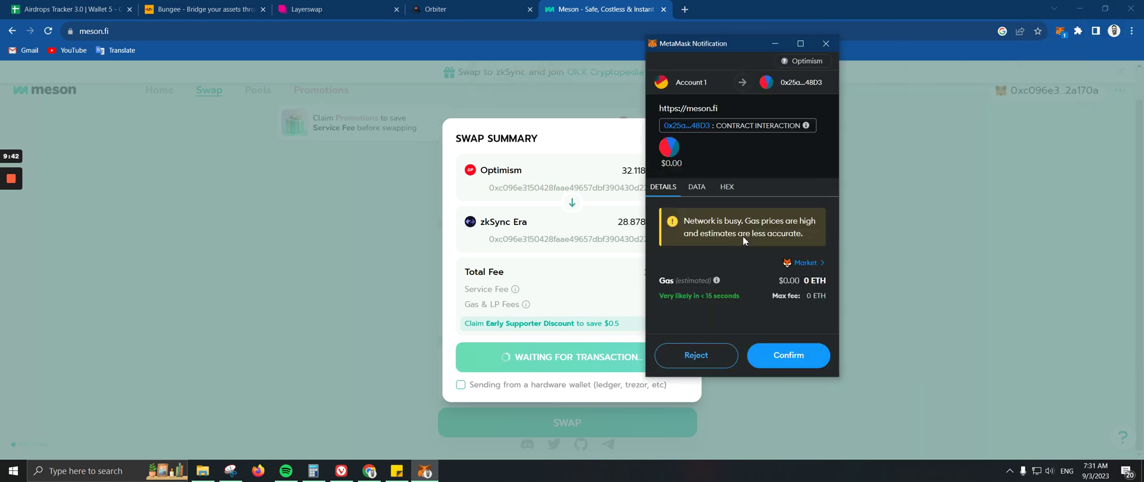
pyautogui.click(793, 355)
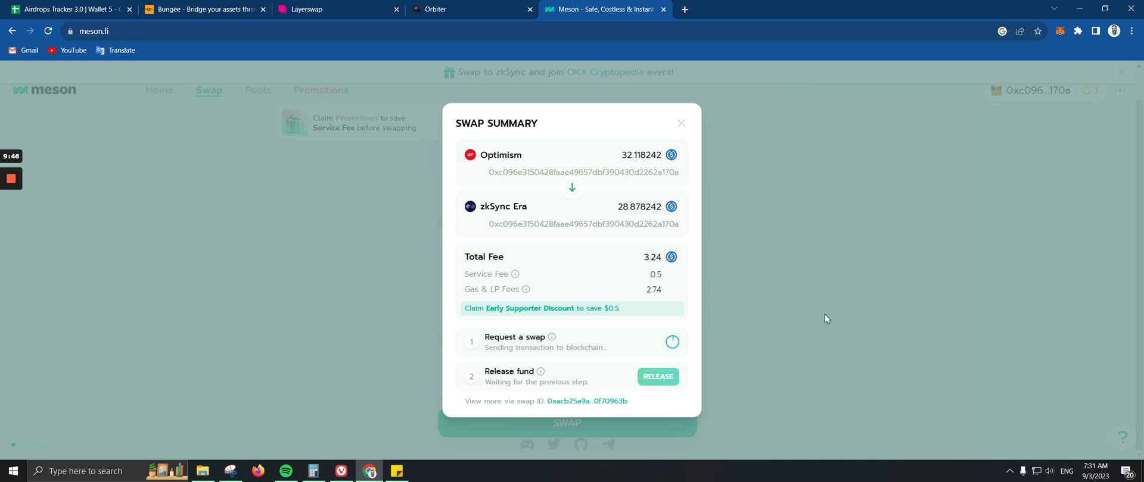
pyautogui.click(22, 231)
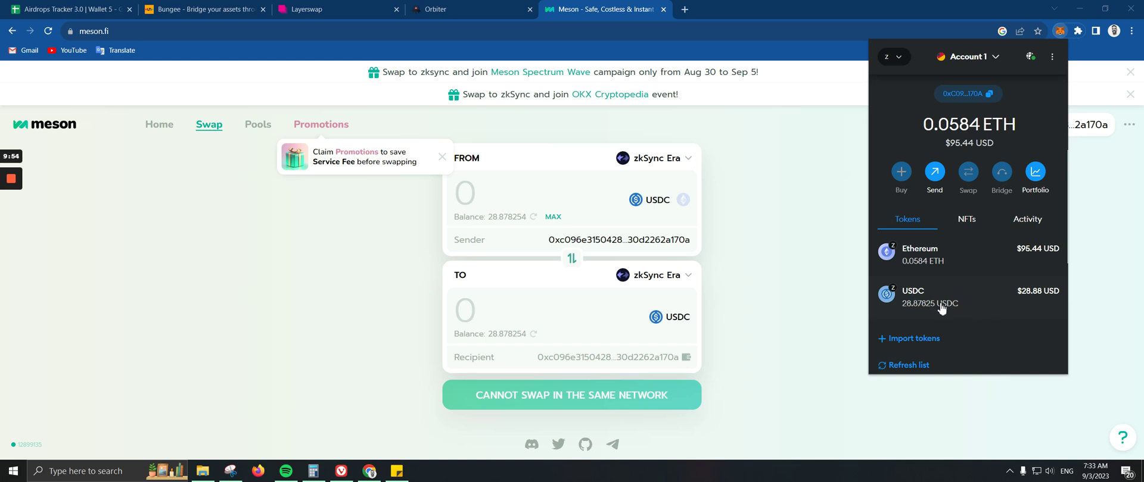
# Bring up the calculator and the sticky note, and add 0.03 to the 32.11 sent through Meson.
pyautogui.click(324, 473)
pyautogui.click(396, 471)
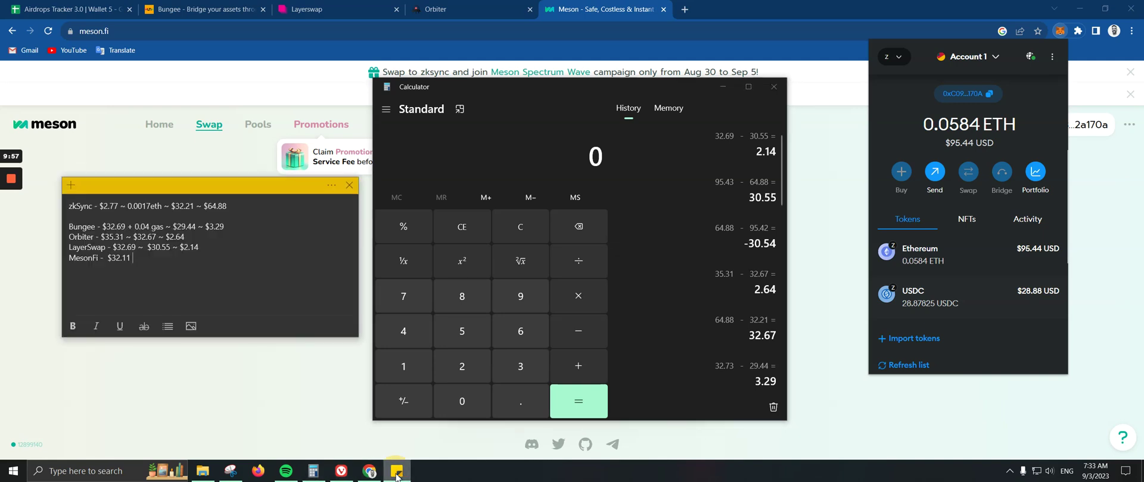
pyautogui.click(519, 365)
pyautogui.click(461, 366)
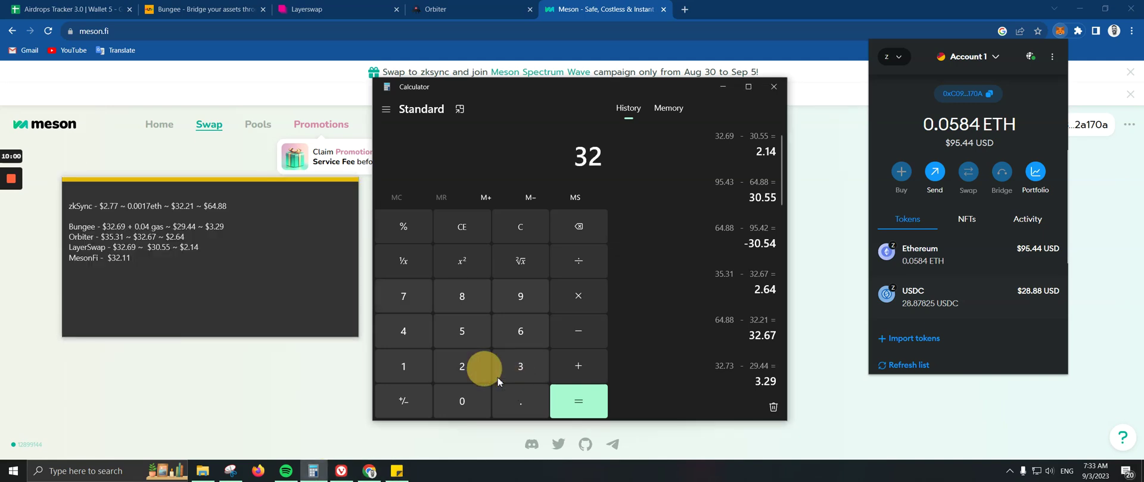
pyautogui.click(520, 401)
pyautogui.click(408, 370)
pyautogui.click(407, 371)
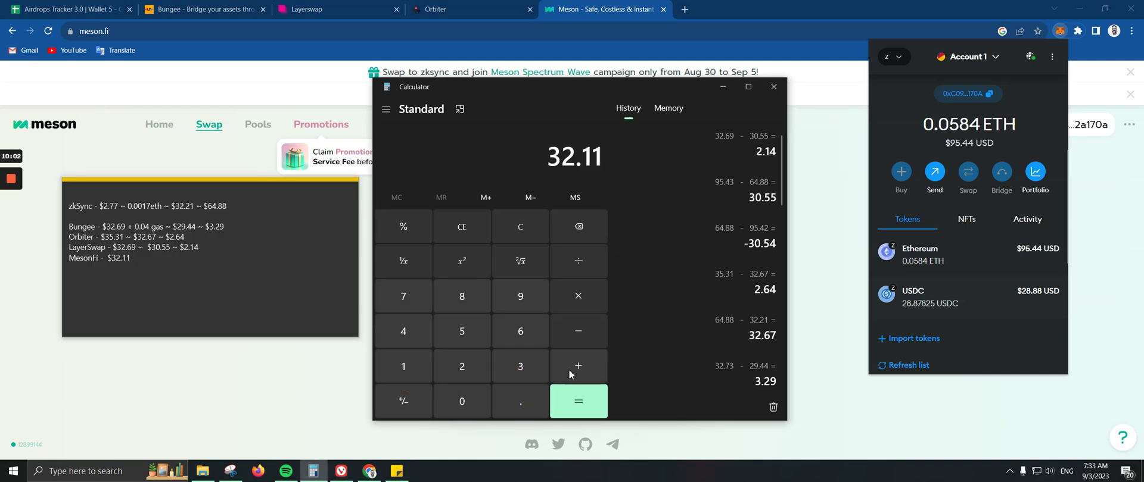
pyautogui.click(569, 374)
pyautogui.click(487, 400)
pyautogui.click(498, 401)
pyautogui.click(474, 400)
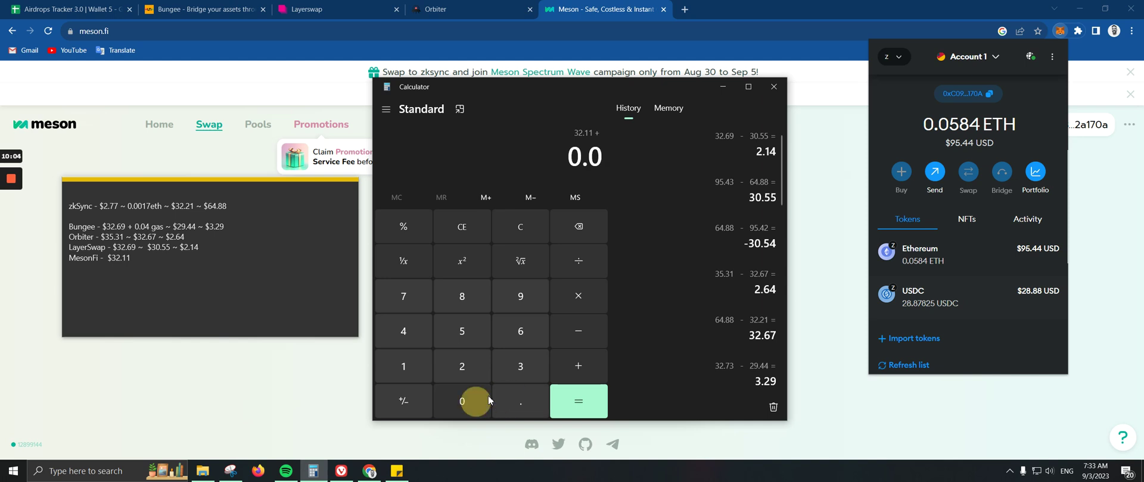
pyautogui.click(520, 375)
pyautogui.click(584, 403)
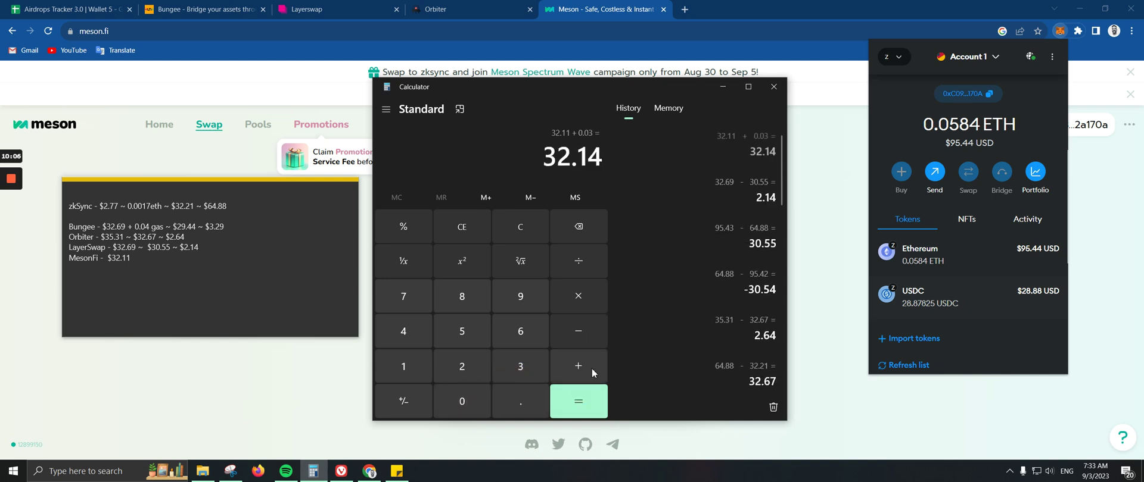
# Subtract the received 28.87 from the sum in the calculator to work out the Meson bridging cost.
pyautogui.click(585, 333)
pyautogui.click(477, 363)
pyautogui.click(467, 296)
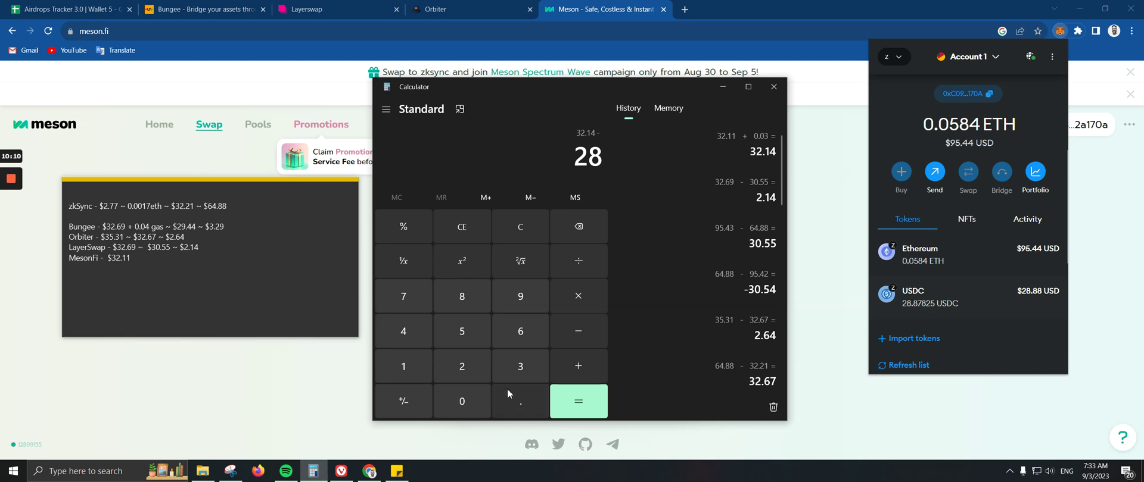
pyautogui.click(515, 398)
pyautogui.click(466, 301)
pyautogui.click(415, 295)
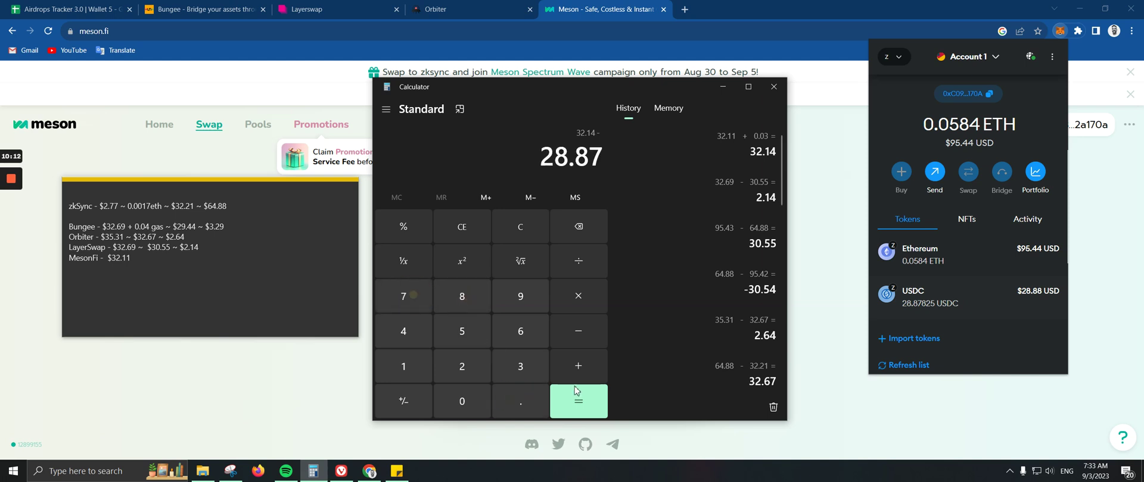
pyautogui.click(578, 398)
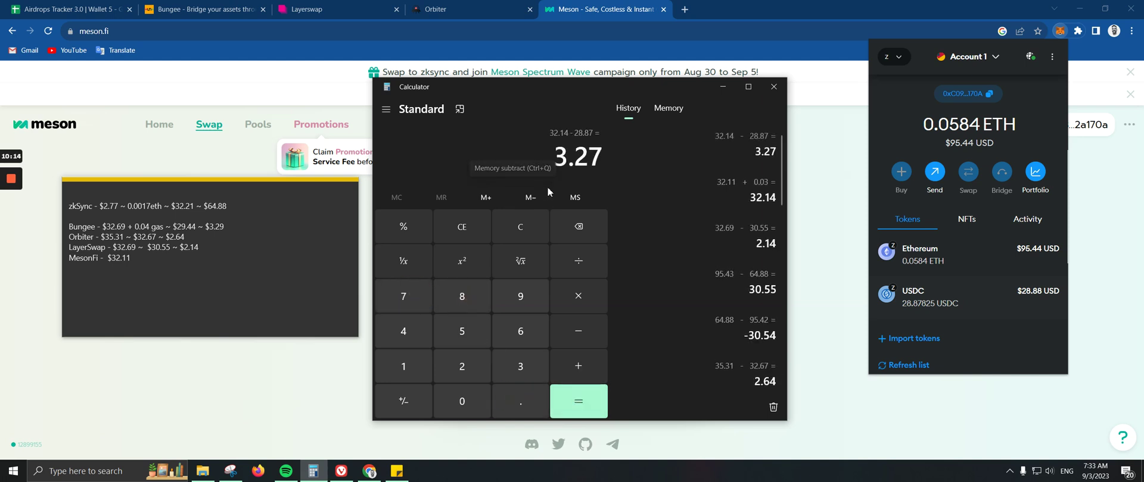
# Complete the MesonFi line in the sticky note with "~ $28.88 ~ $3.26" and put the calculator away.
pyautogui.click(164, 265)
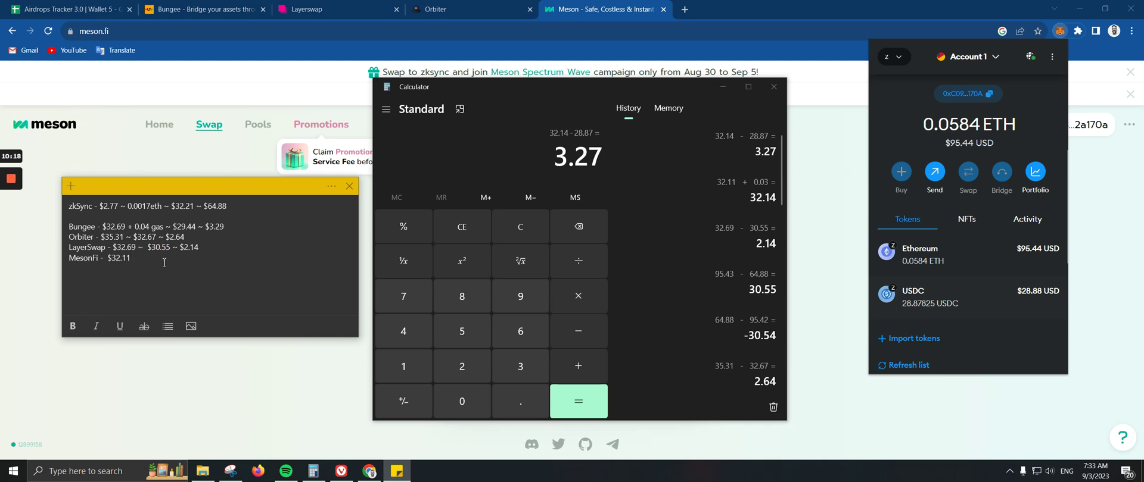
pyautogui.write('~ $28.87')
pyautogui.press('BackSpace')
pyautogui.write('8 ~ $3.26')
pyautogui.click(722, 86)
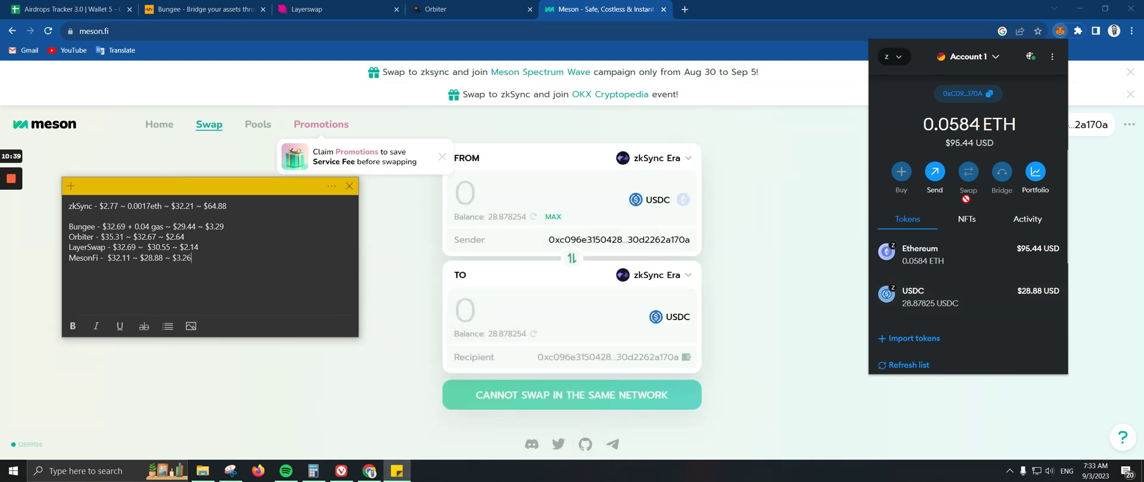
# Close the wallet popup and compare the noted costs of Bungee, Orbiter, LayerSwap and MesonFi in the sticky note.
pyautogui.click(805, 287)
pyautogui.click(395, 474)
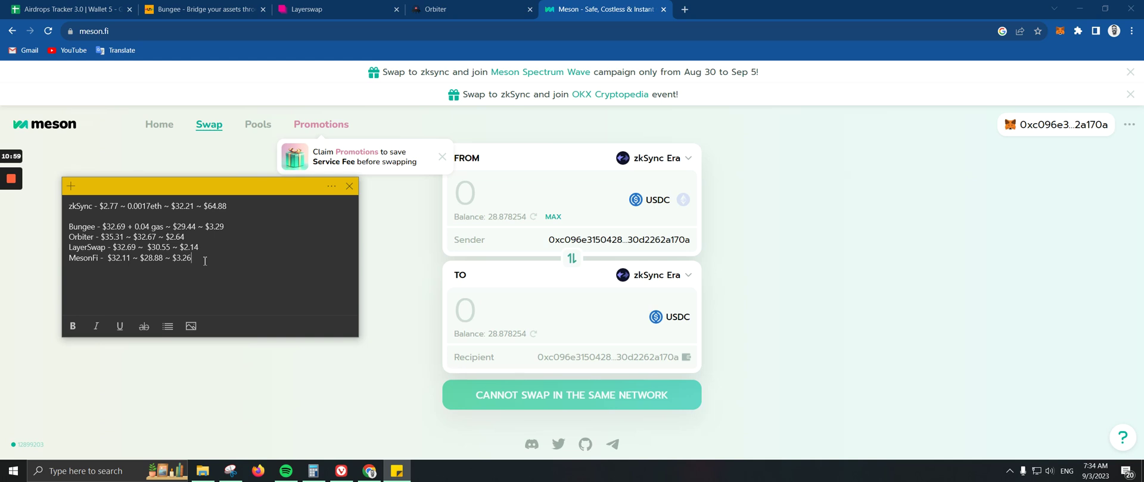
pyautogui.click(150, 227)
pyautogui.doubleClick(218, 227)
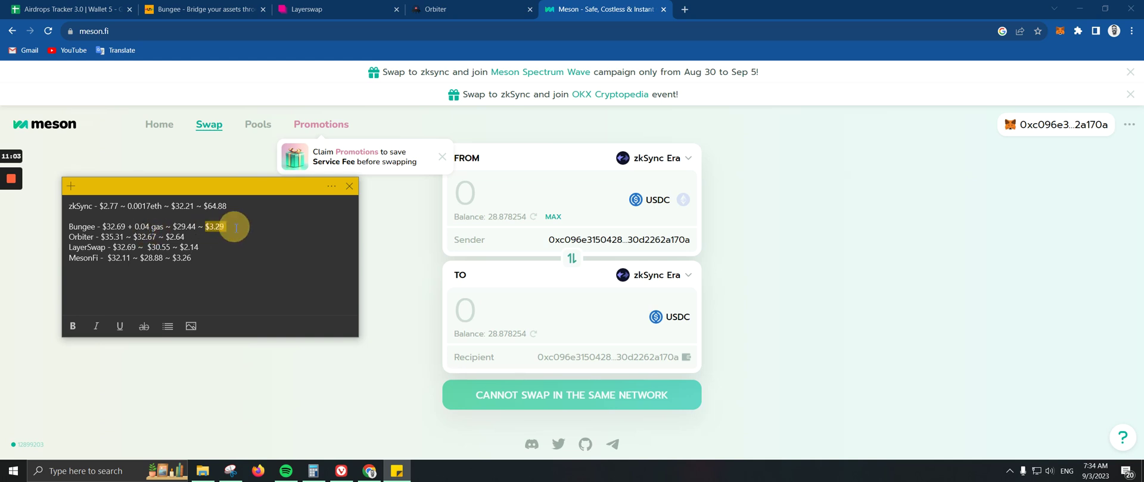
pyautogui.doubleClick(175, 237)
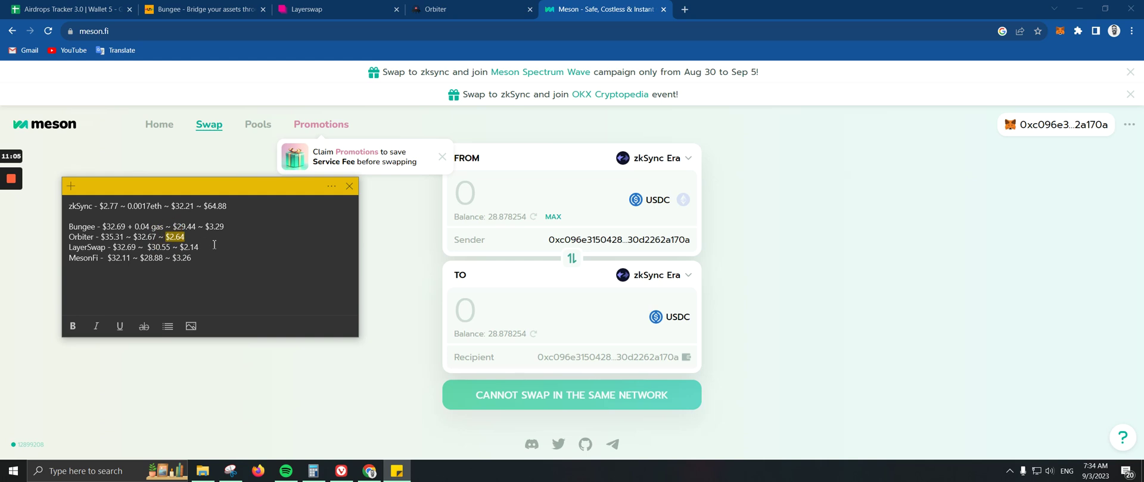
pyautogui.doubleClick(185, 247)
pyautogui.doubleClick(181, 257)
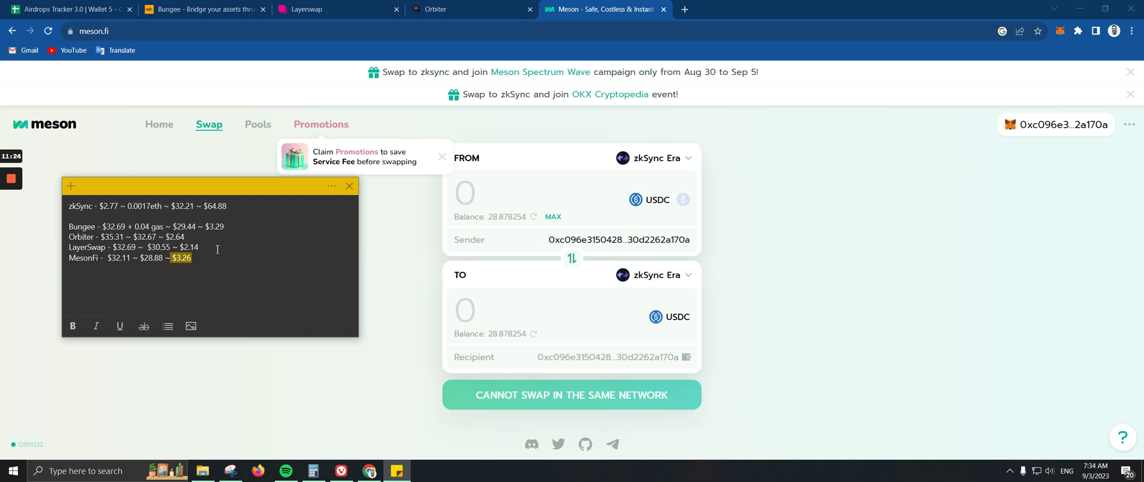
pyautogui.click(218, 251)
pyautogui.click(214, 237)
pyautogui.click(214, 245)
pyautogui.click(215, 257)
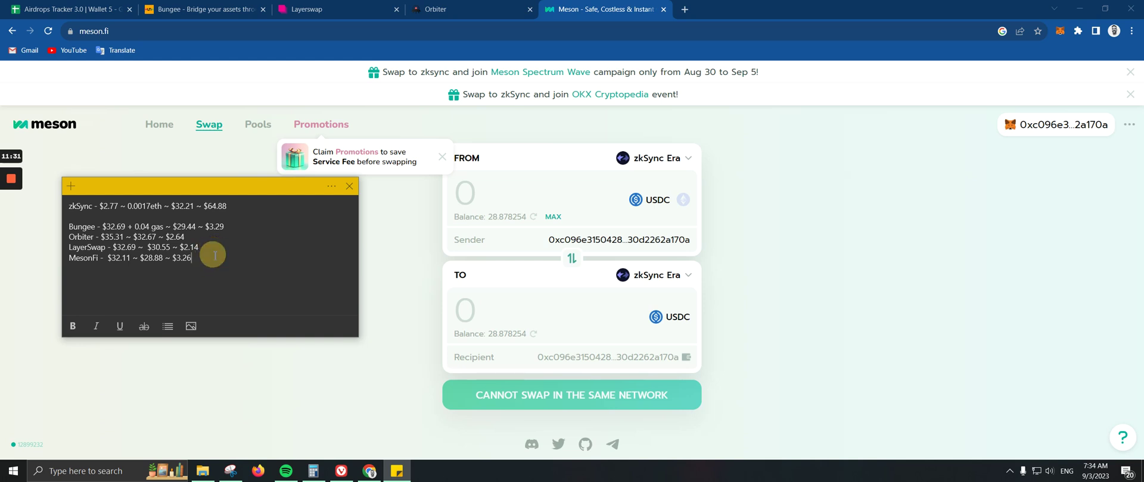
pyautogui.click(229, 231)
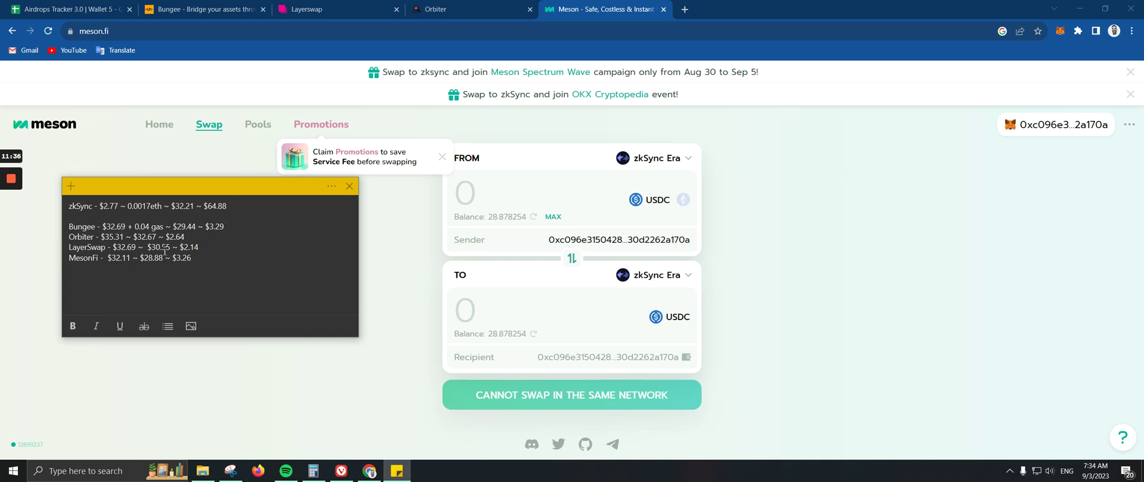
pyautogui.click(206, 247)
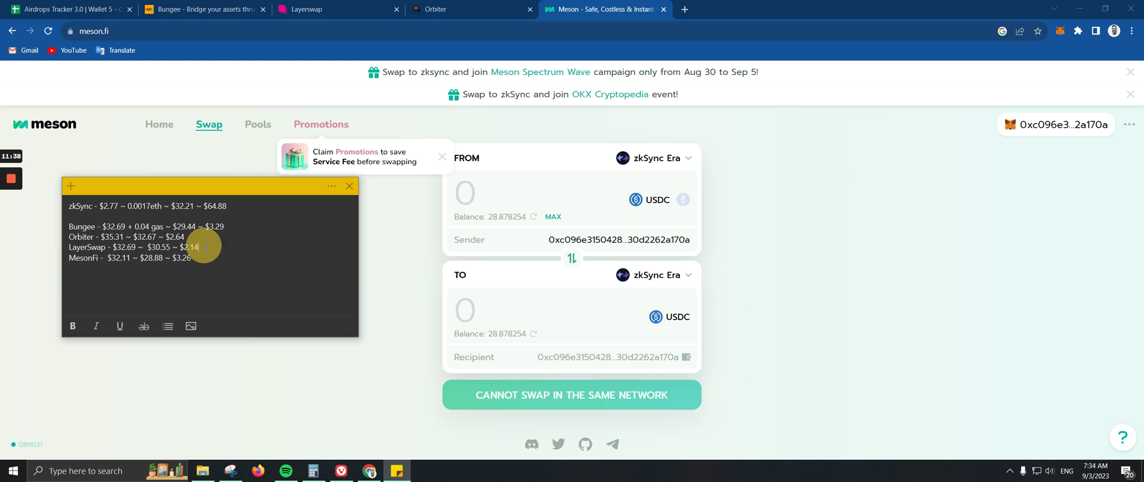